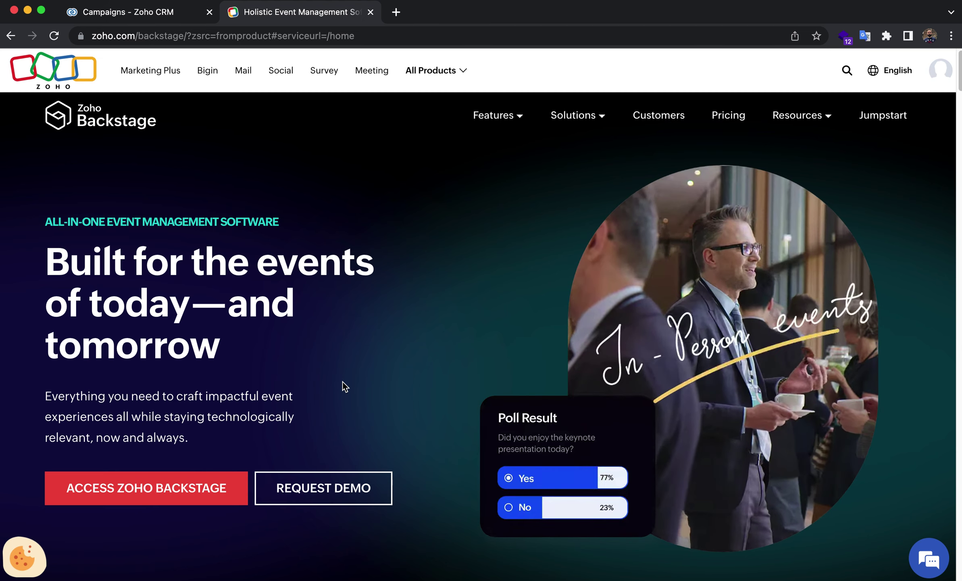
# Look over the Zoho Backstage product page and enter the Backstage workspace through the signed-in account.
pyautogui.scroll(-10, 419, 364)
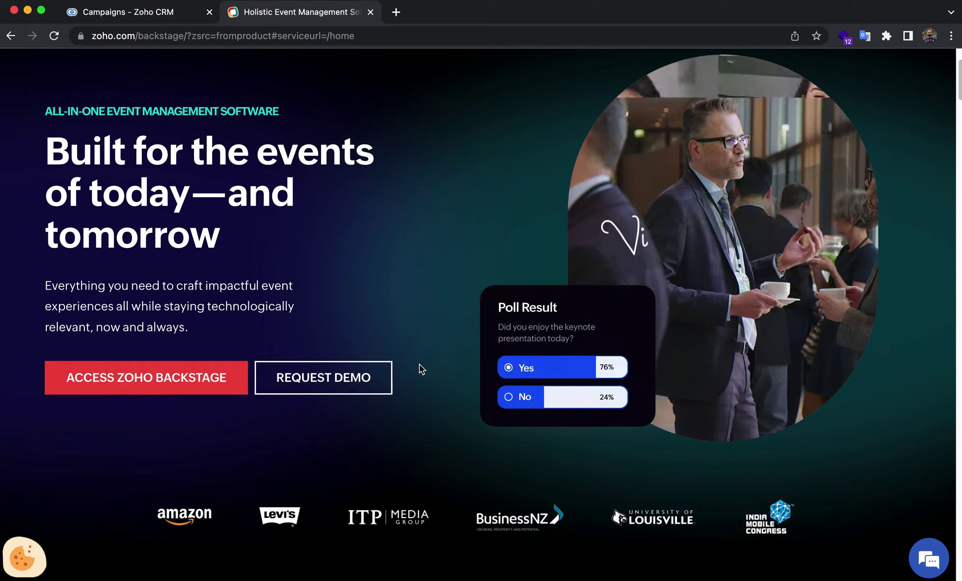
pyautogui.scroll(-10, 419, 364)
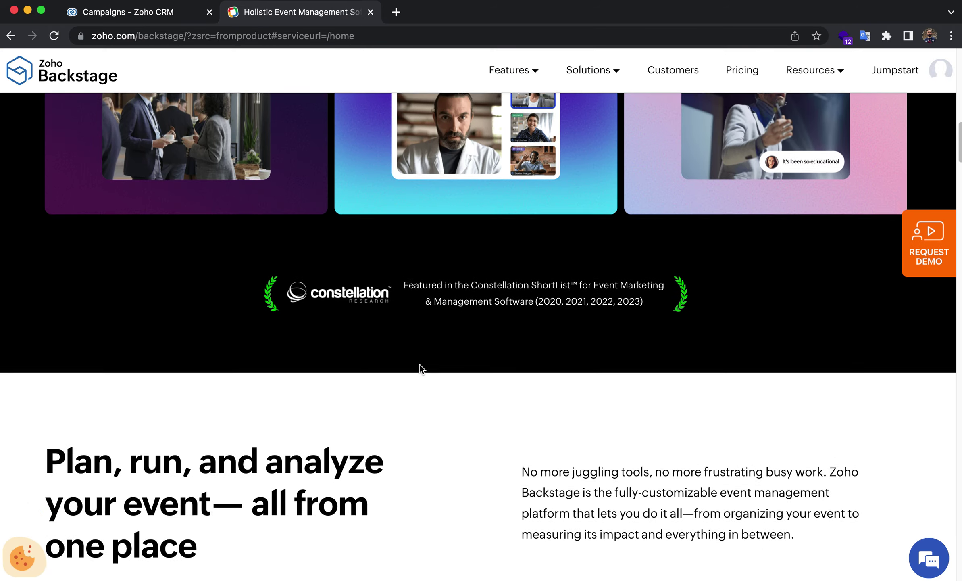
pyautogui.scroll(20, 420, 369)
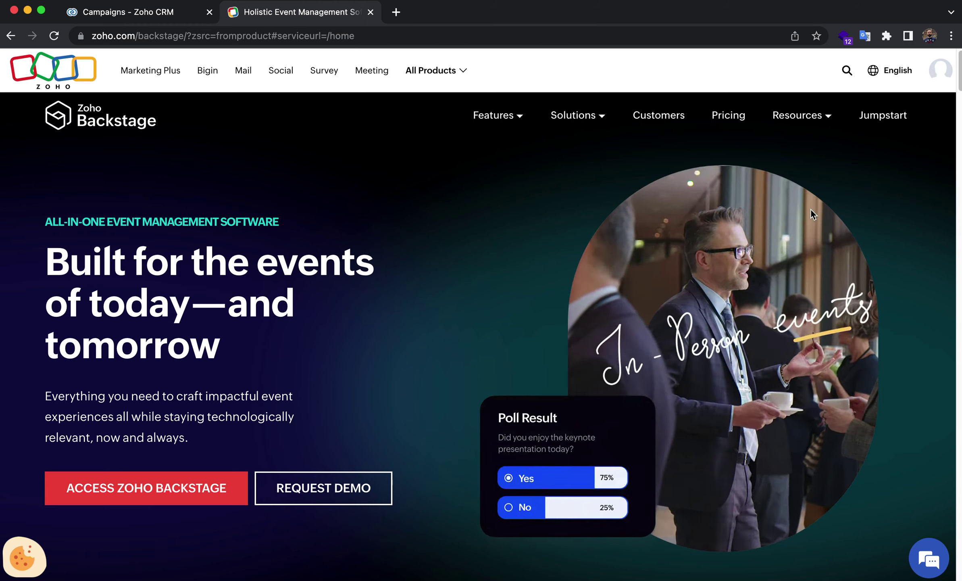
pyautogui.click(933, 69)
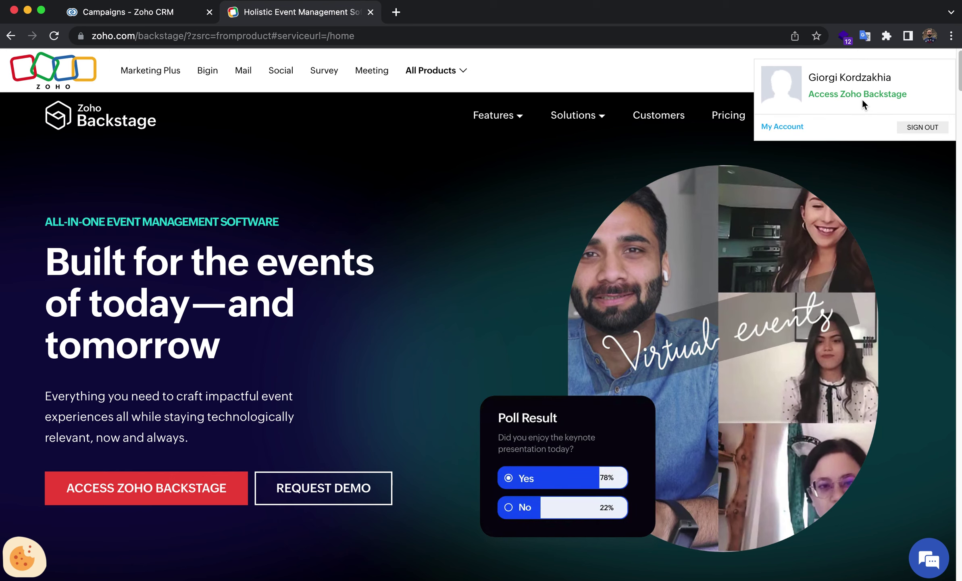
pyautogui.click(849, 96)
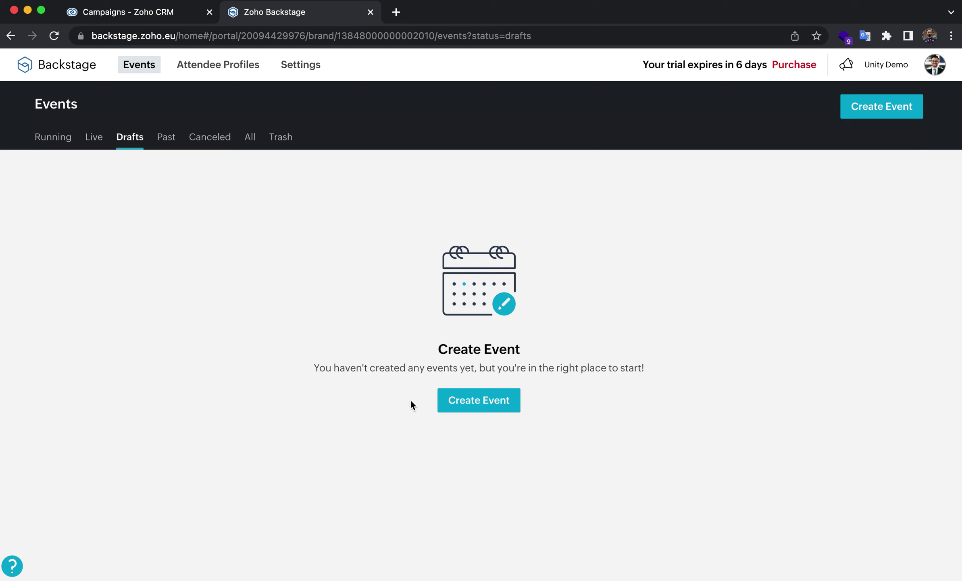
# Start a new event of type Hybrid and name it "პრეზენტაცია".
pyautogui.click(478, 400)
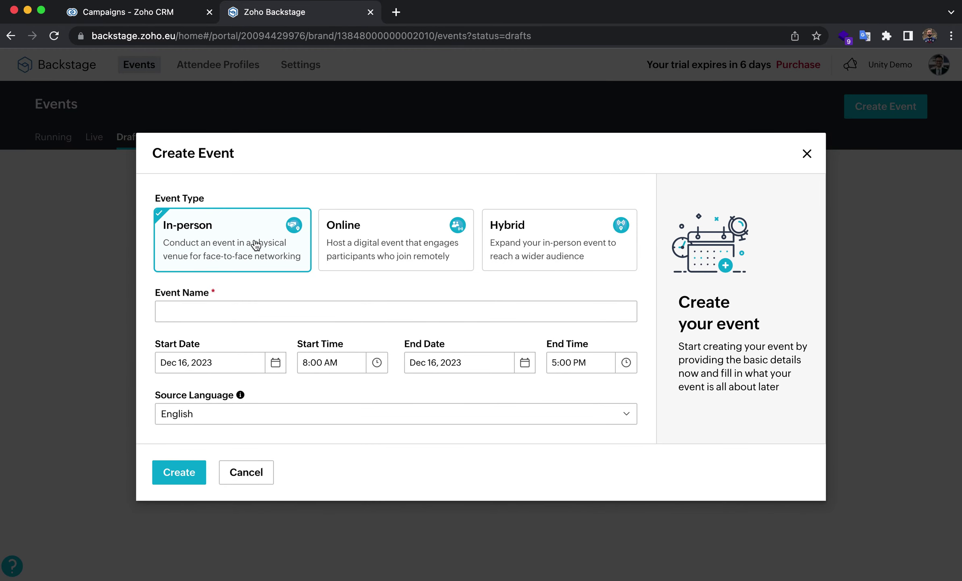
pyautogui.click(388, 256)
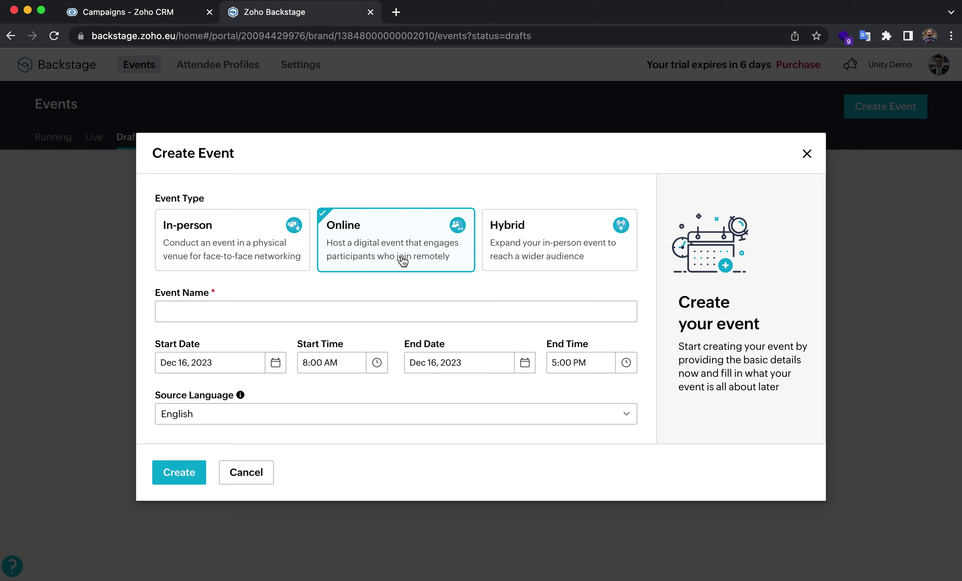
pyautogui.click(540, 254)
pyautogui.click(354, 316)
pyautogui.write('პრეზენტაცია')
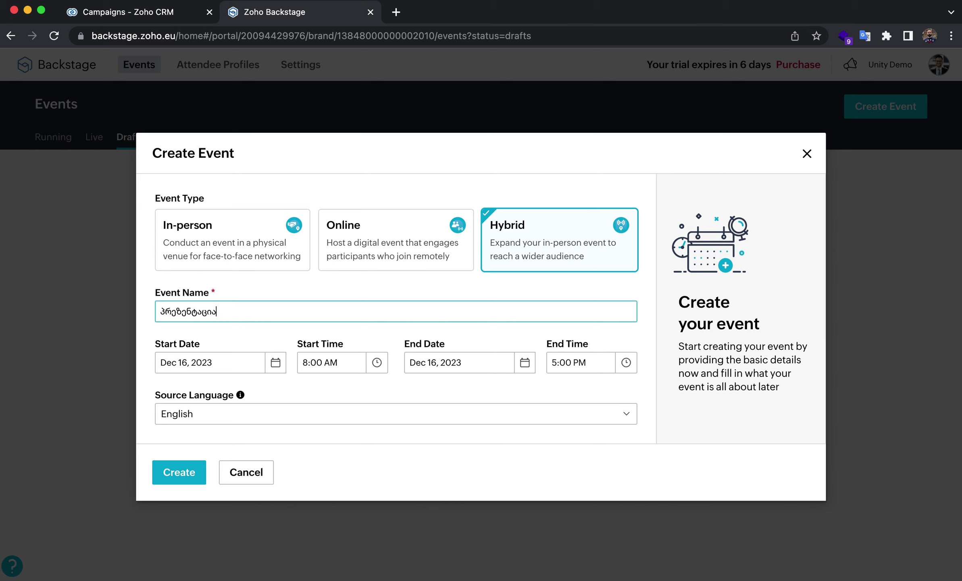
# Set the event's source language to Georgian and create the event.
pyautogui.click(237, 418)
pyautogui.scroll(-5, 241, 399)
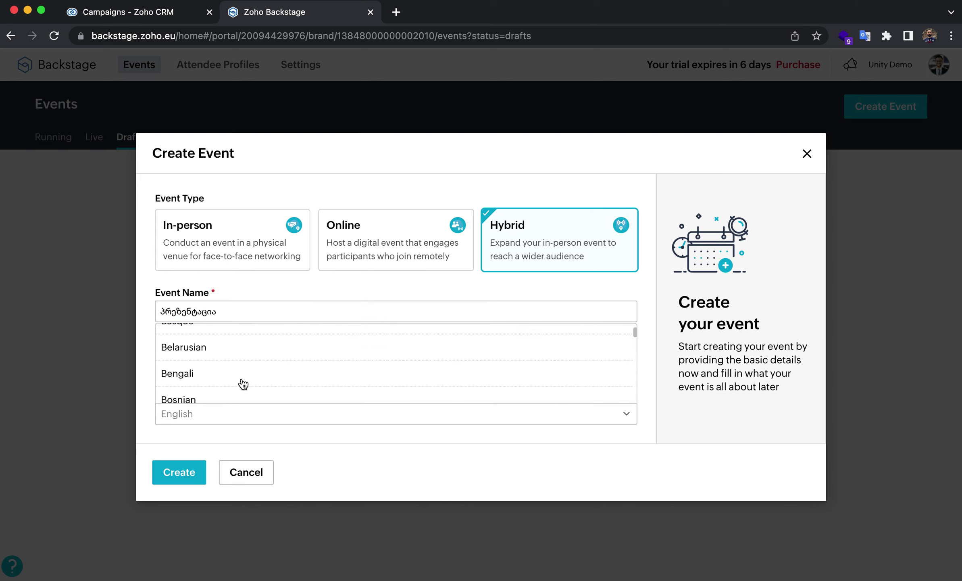
pyautogui.scroll(-8, 243, 384)
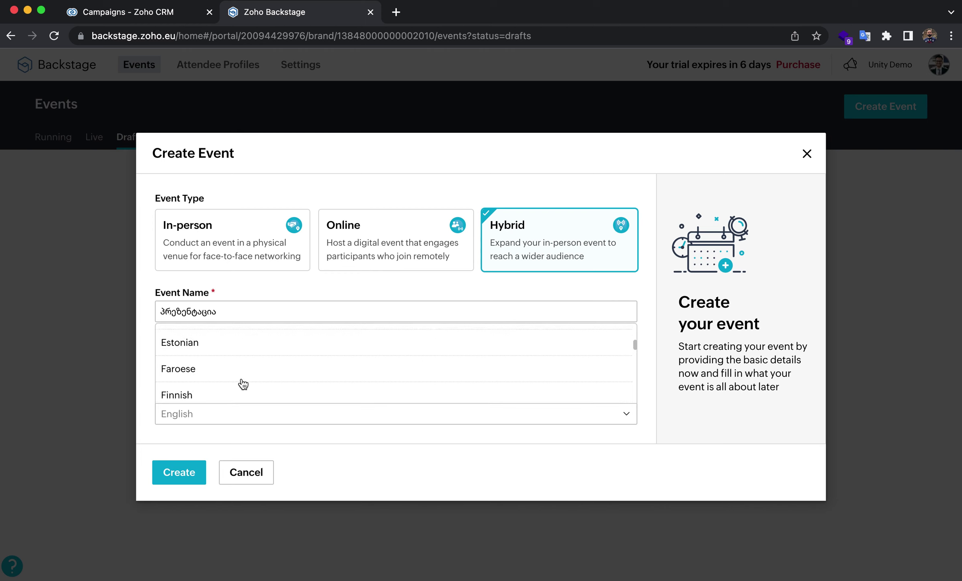
pyautogui.scroll(-3, 242, 383)
pyautogui.scroll(1, 240, 382)
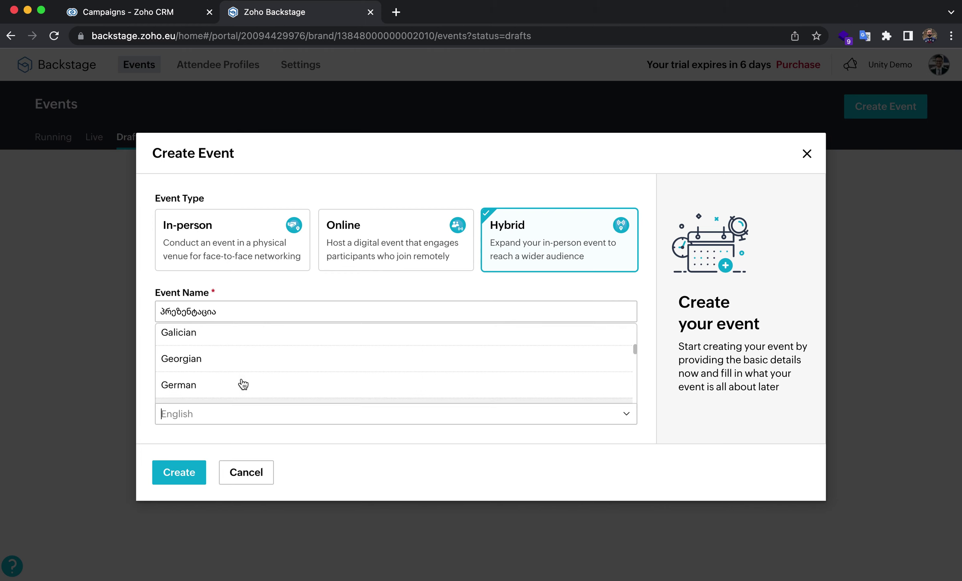
pyautogui.click(221, 360)
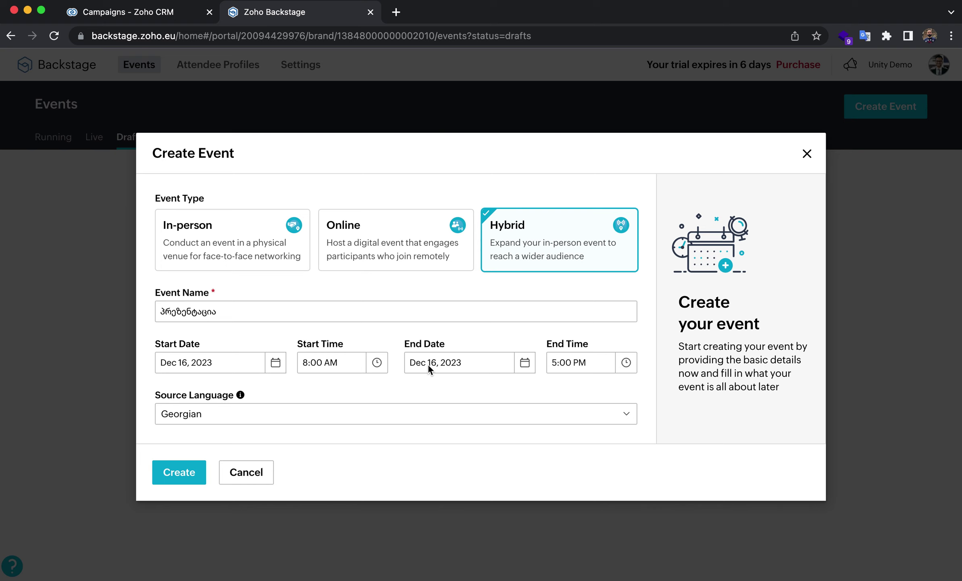
pyautogui.click(184, 476)
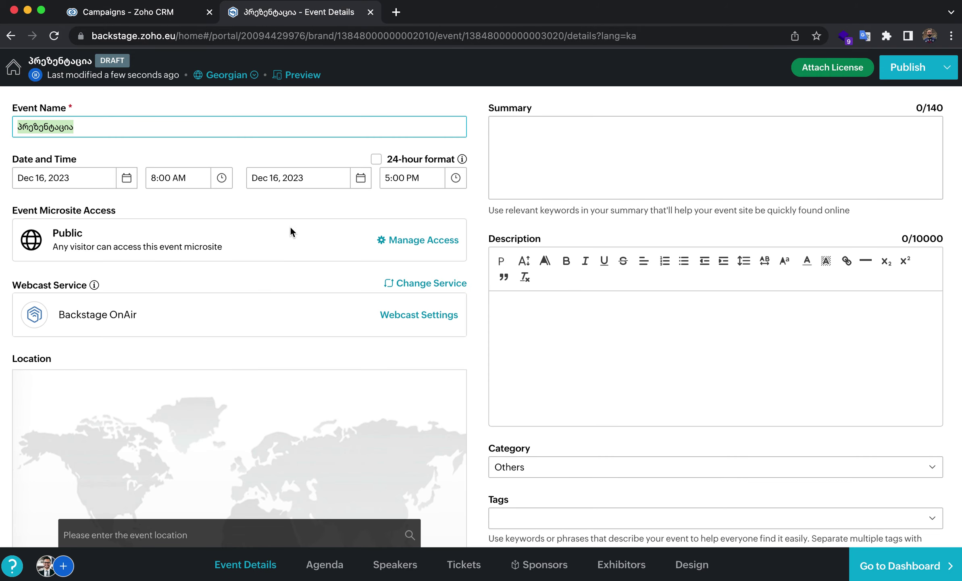
# Review the event microsite access options and close them without changing anything.
pyautogui.scroll(-2, 282, 209)
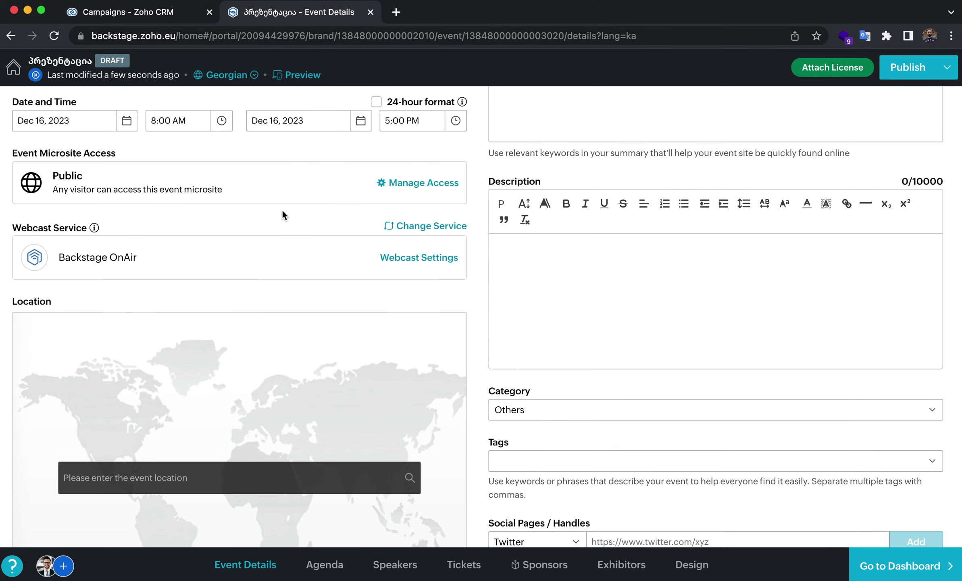
pyautogui.click(433, 188)
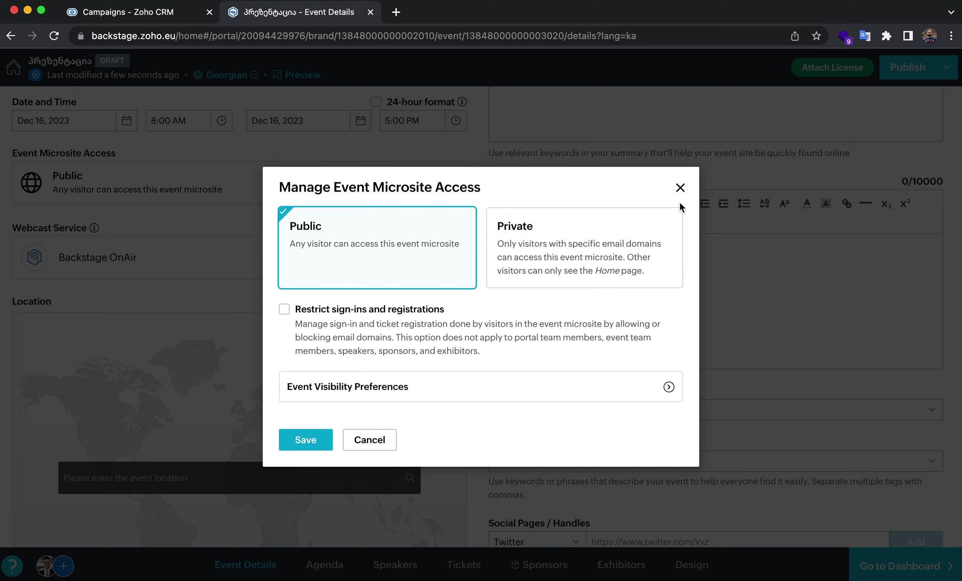
pyautogui.click(680, 188)
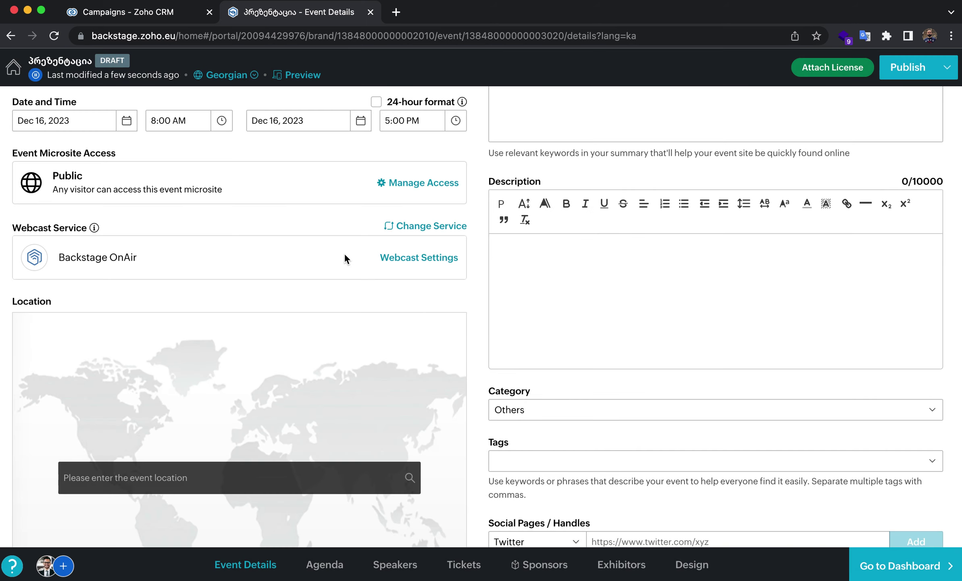
pyautogui.scroll(2, 137, 318)
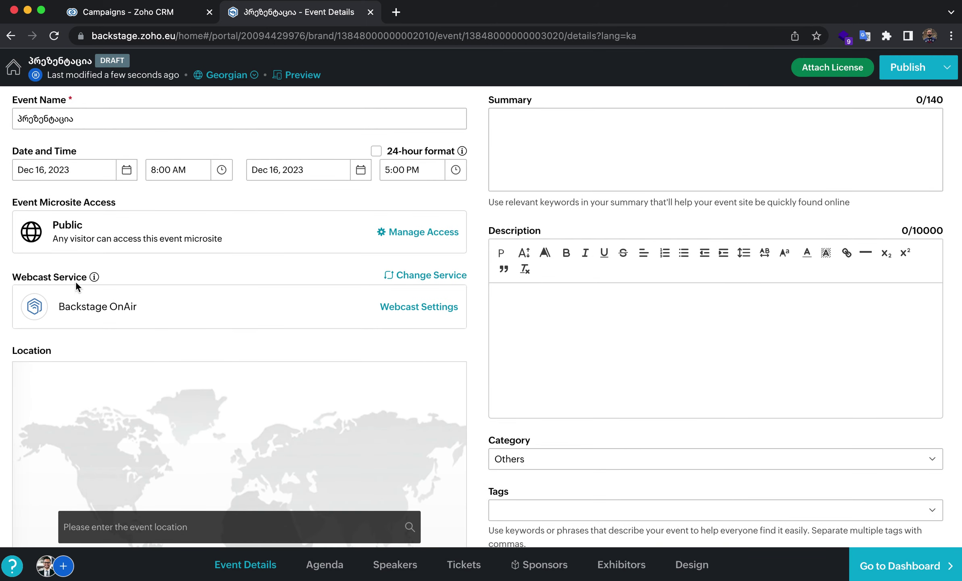
# Fill in the event summary with "ტესტტესტტესტტესტტესტ. ტესტ ტესტ ტესტ ტესტ".
pyautogui.scroll(1, 349, 353)
pyautogui.click(509, 158)
pyautogui.write('ტესტ')
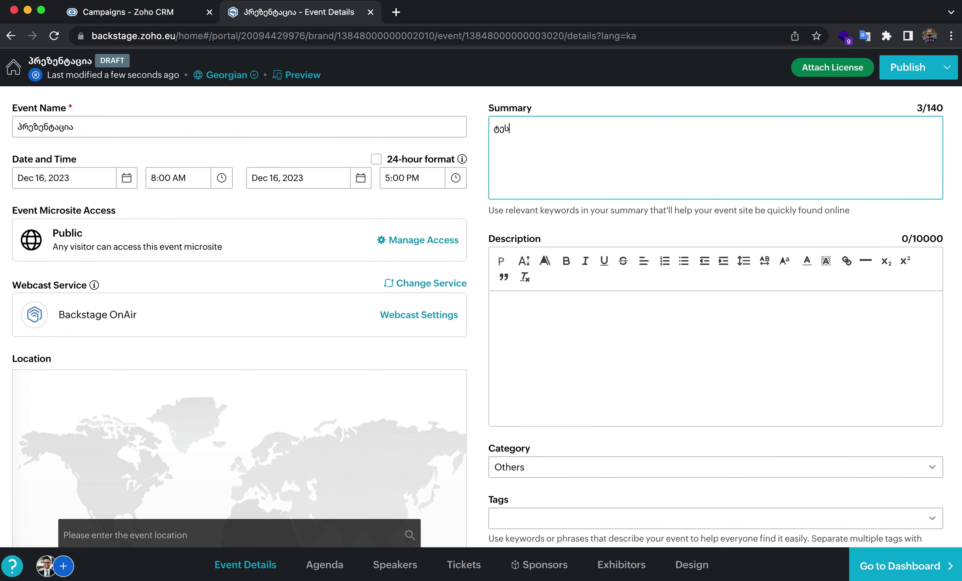
pyautogui.press('super+a')
pyautogui.press('super+c')
pyautogui.press('Right')
pyautogui.press('super+v')
pyautogui.press('super+v')
pyautogui.press('super+v')
pyautogui.press('super+v')
pyautogui.press('BackSpace')
pyautogui.write('. ტესტ ტესტ')
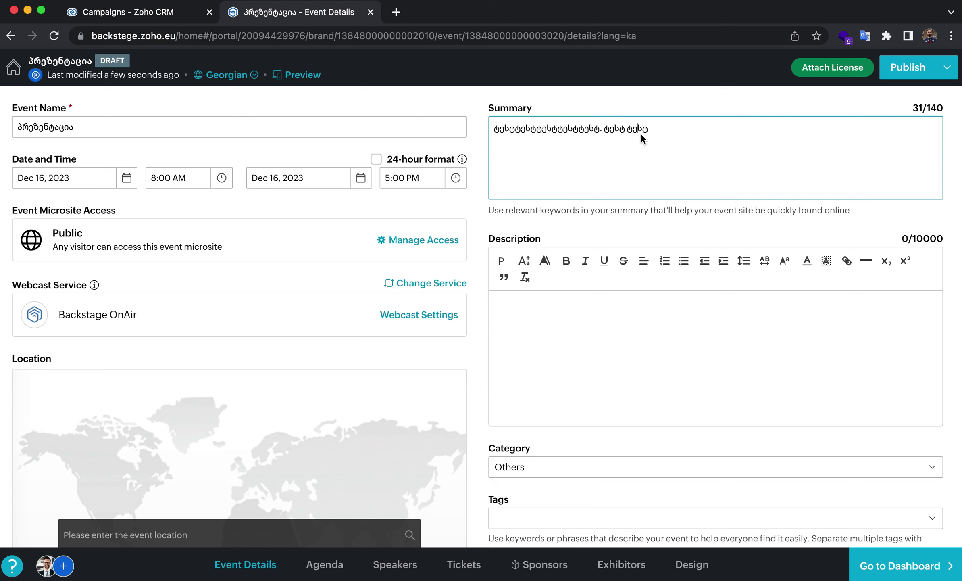
pyautogui.write(' ტესტ ტესტ')
# Enter "ტესტ ტესტ ტესტ ტესტ" as the event description and set the category to Art & Photos.
pyautogui.click(575, 308)
pyautogui.write('ტესტ ტესტ ტესტ ტესტ')
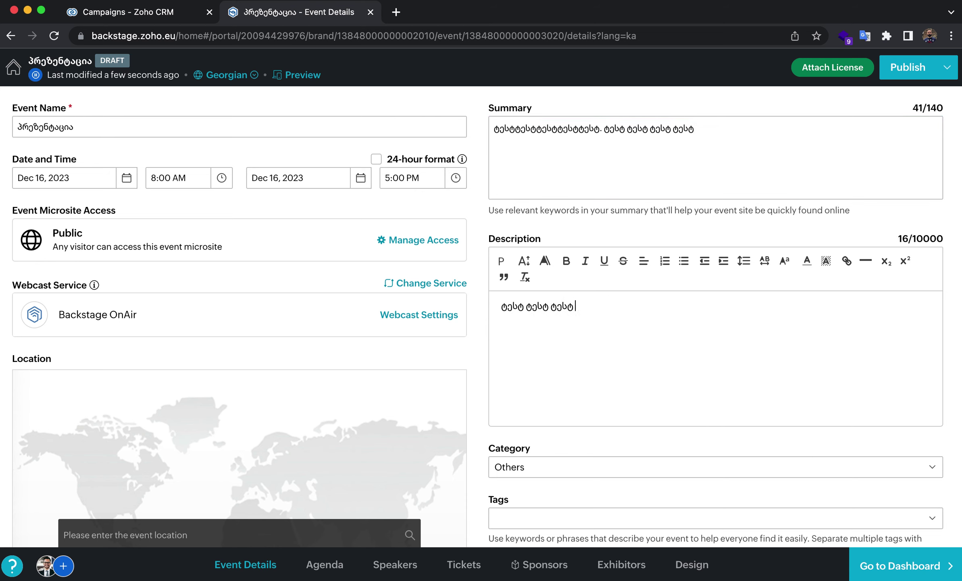
pyautogui.scroll(-5, 660, 382)
pyautogui.click(568, 274)
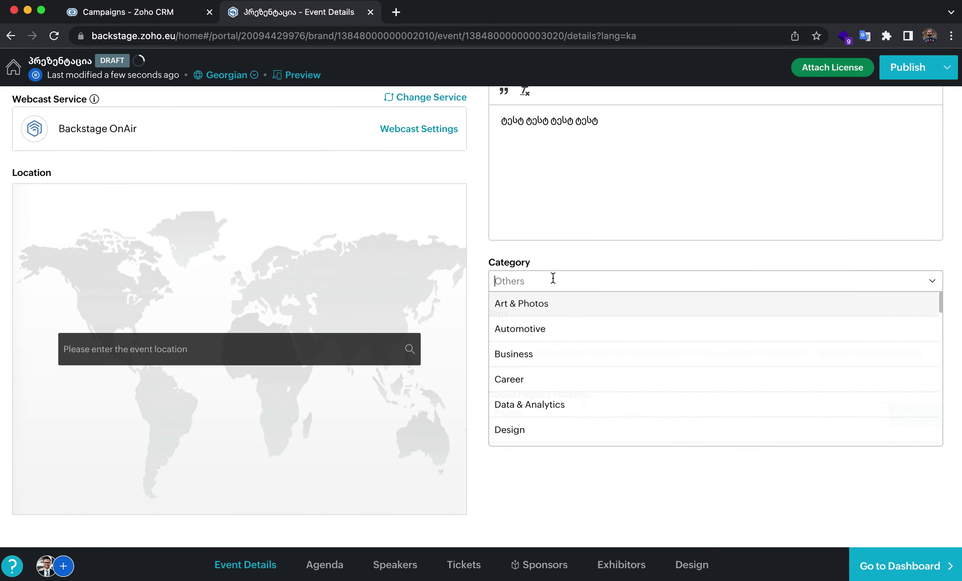
pyautogui.click(527, 314)
# Set the event location to Tbilisi, Georgia.
pyautogui.click(150, 349)
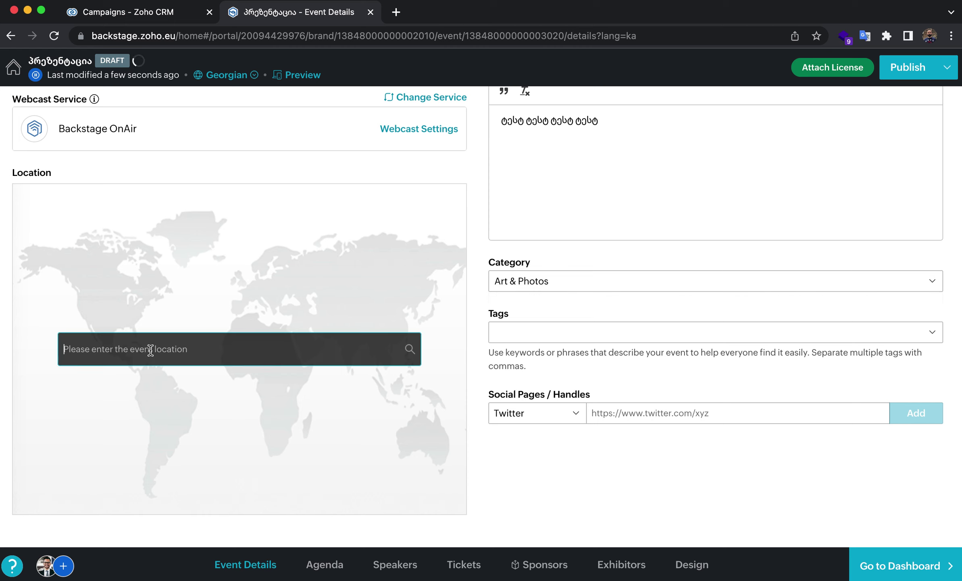
pyautogui.write('ქუთა')
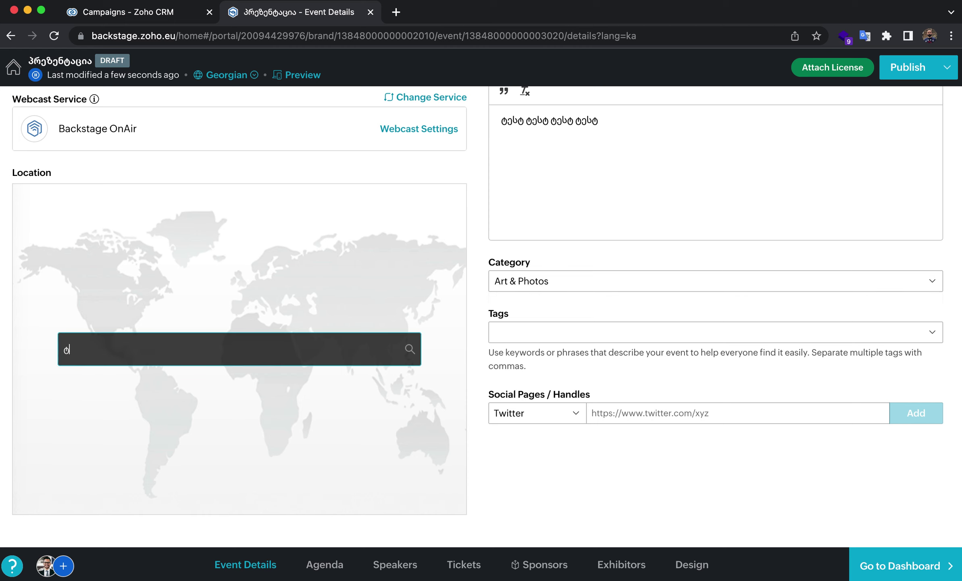
pyautogui.press('BackSpace')
pyautogui.press('BackSpace')
pyautogui.press('BackSpace')
pyautogui.press('BackSpace')
pyautogui.write('tbilisi')
pyautogui.click(125, 371)
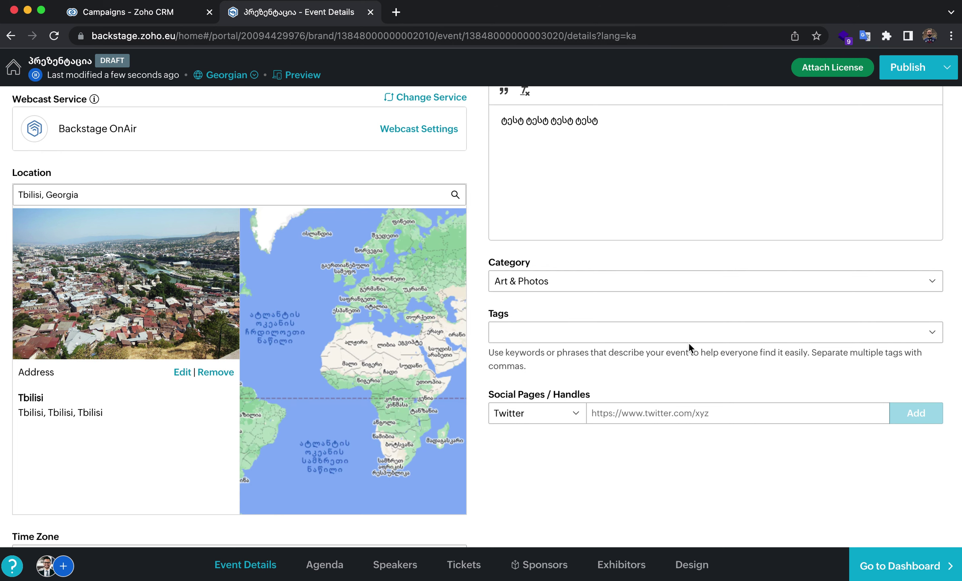
# Check the social pages and tags fields, and view the event's Agenda and Speakers sections.
pyautogui.click(639, 413)
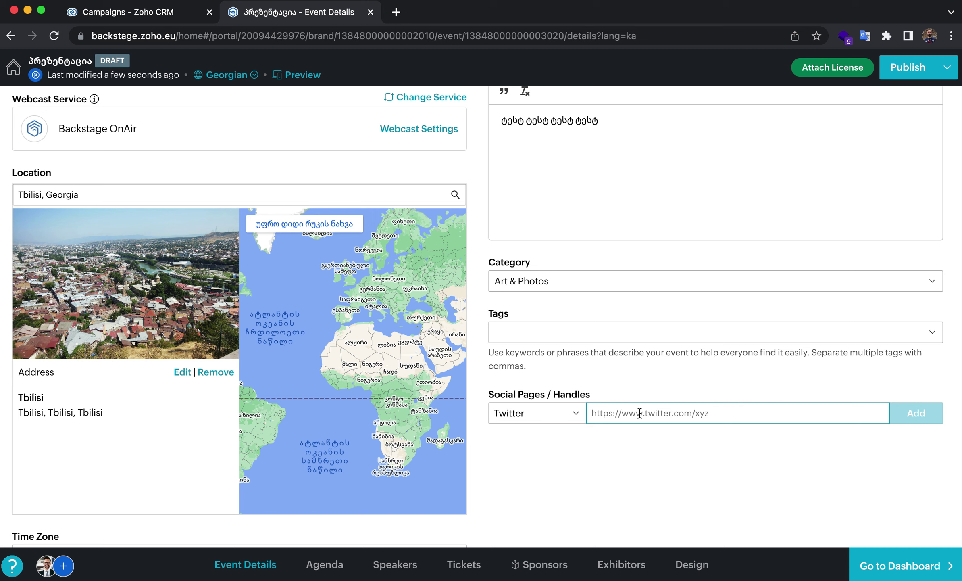
pyautogui.click(593, 337)
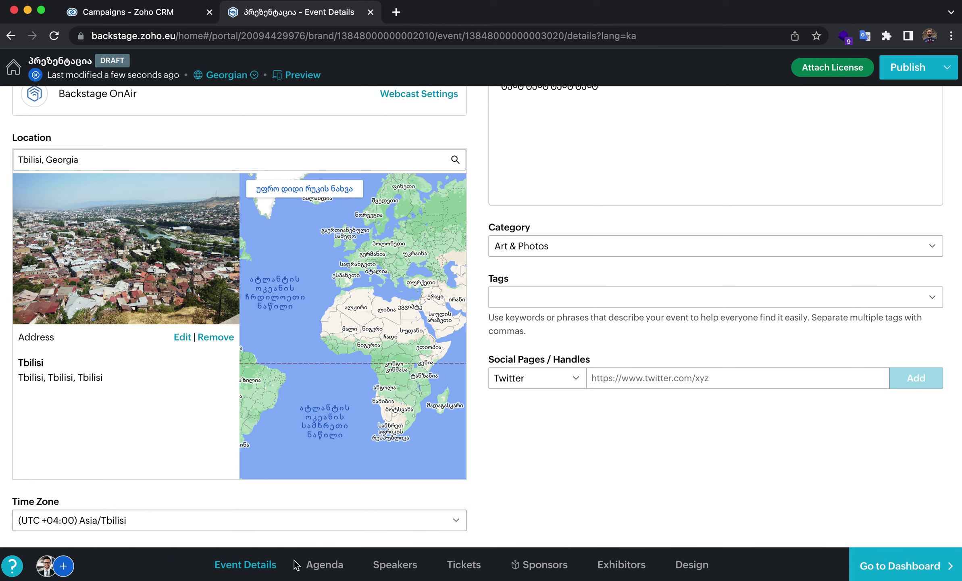
pyautogui.click(329, 568)
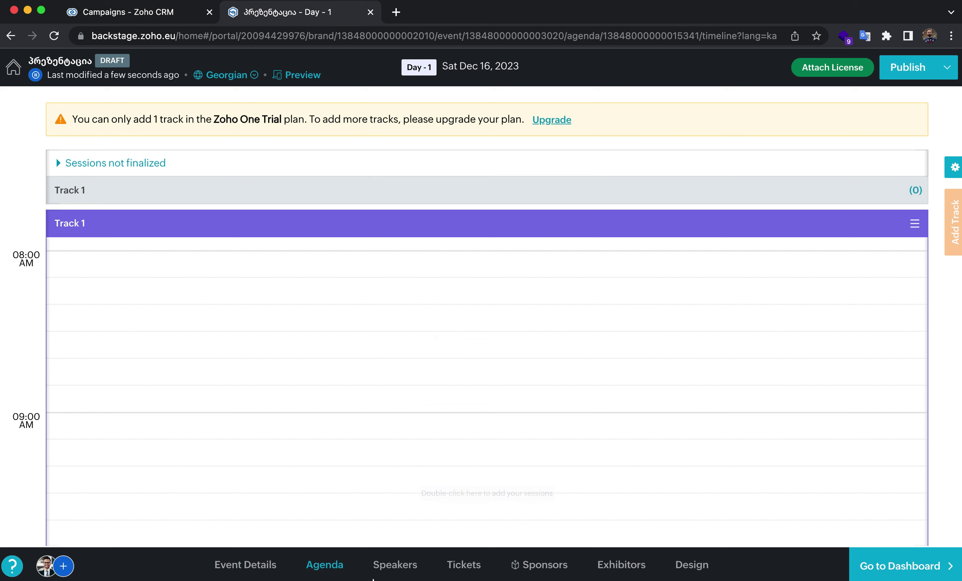
pyautogui.click(387, 573)
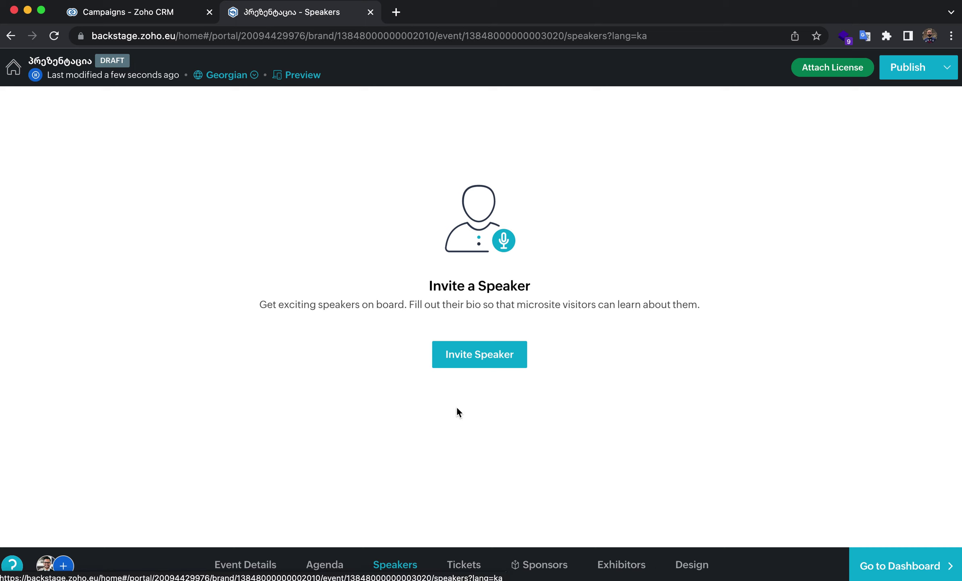
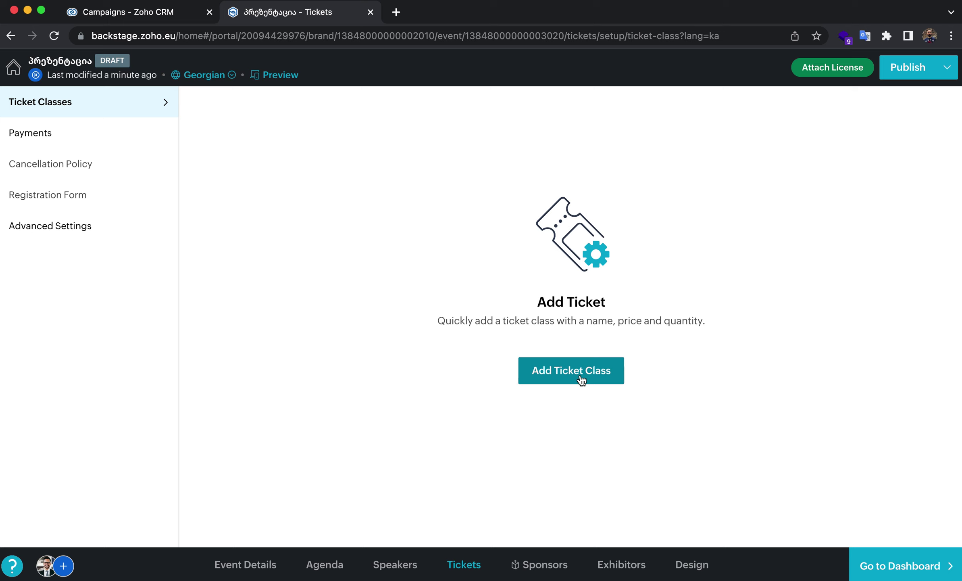
# Add a free, venue-only ticket class named FREE with a quantity of 100 and always visible, and save it.
pyautogui.click(581, 379)
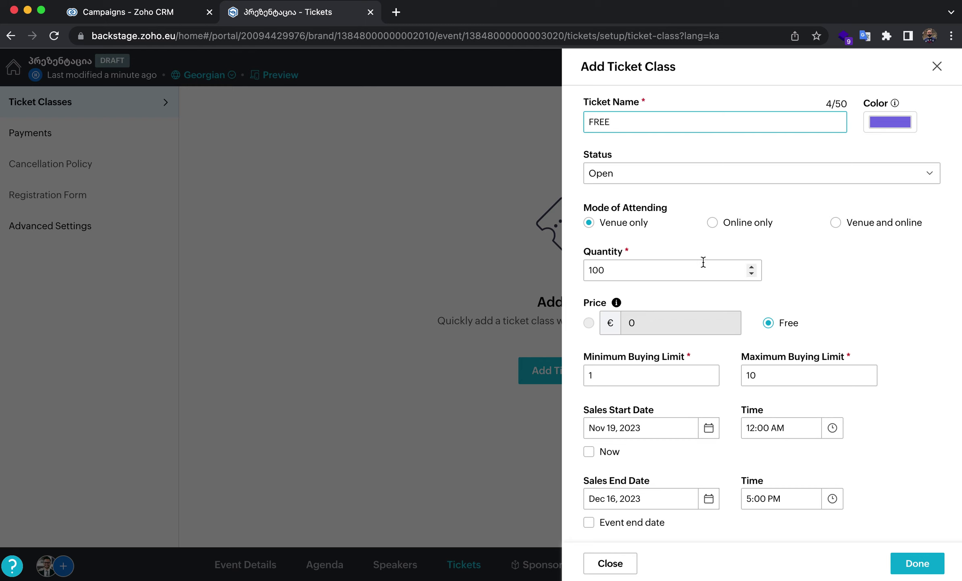
pyautogui.scroll(-6, 730, 457)
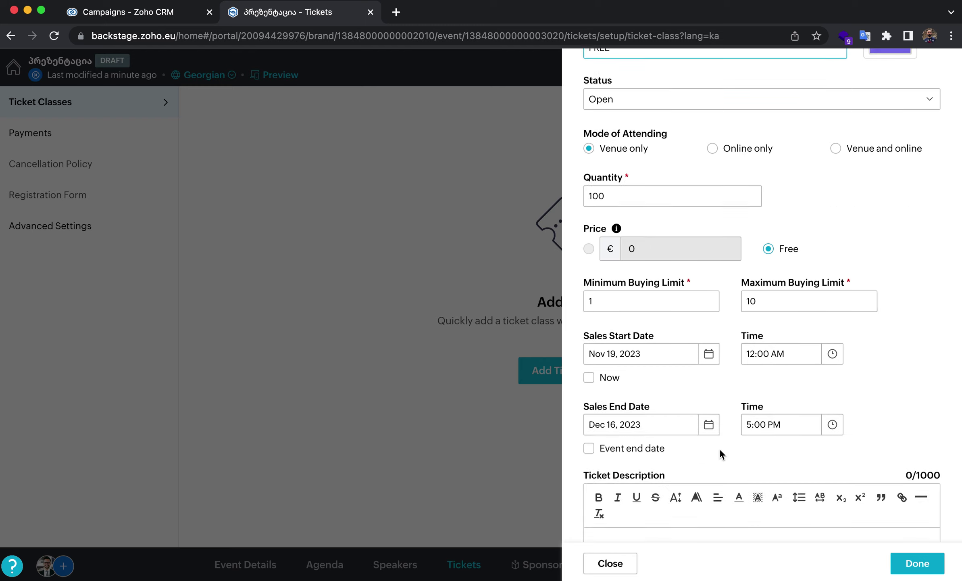
pyautogui.scroll(-5, 752, 516)
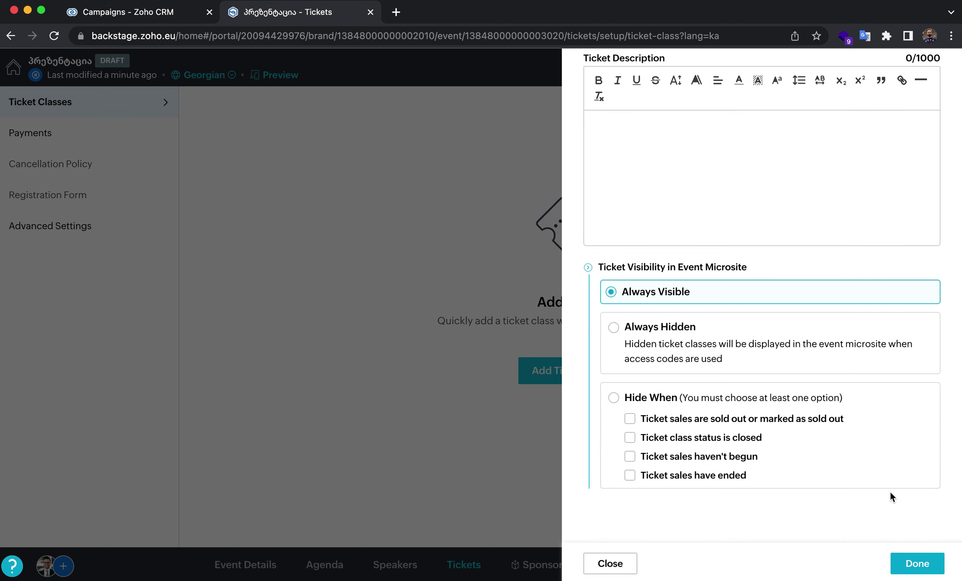
pyautogui.click(910, 563)
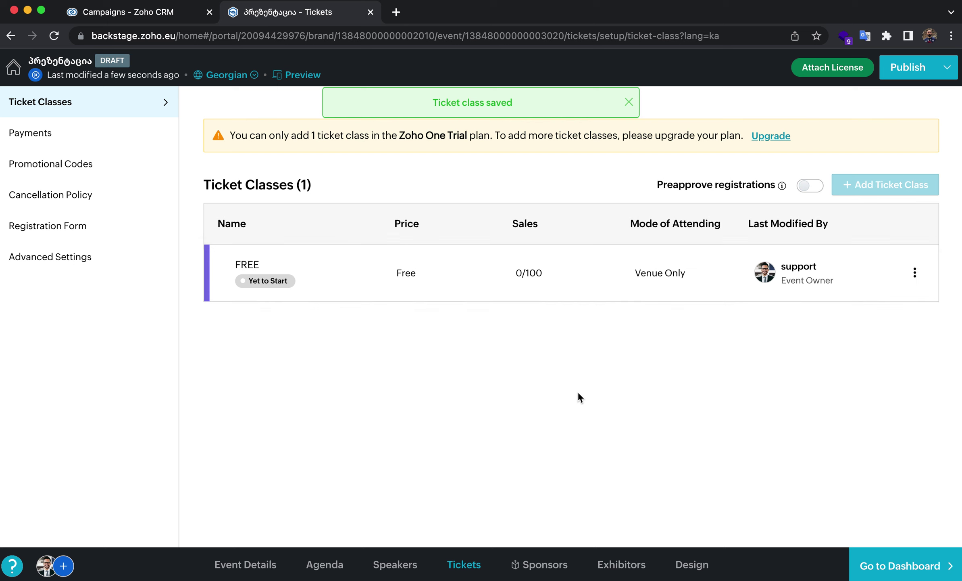
# View the event's Sponsors section and open the Exhibitors section.
pyautogui.click(537, 573)
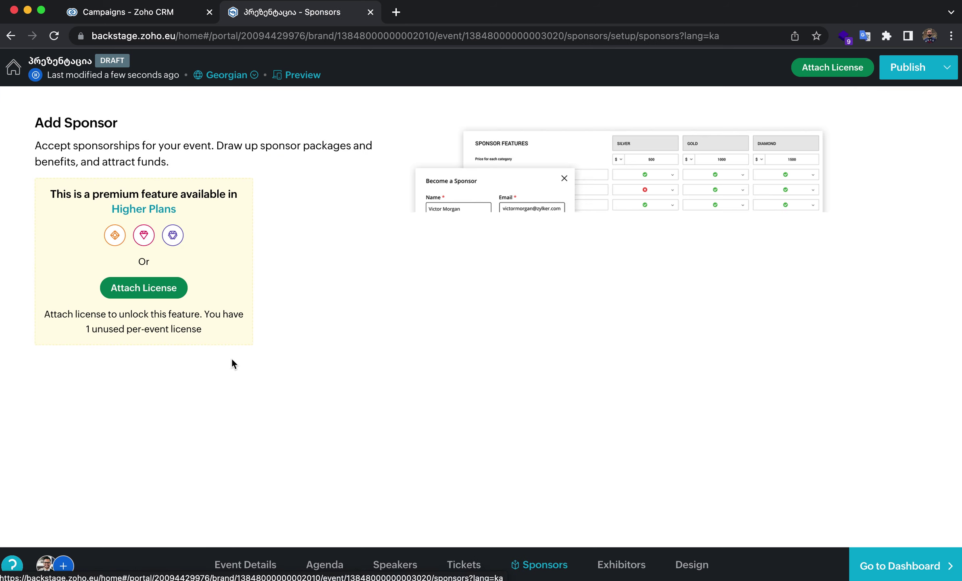
pyautogui.click(605, 561)
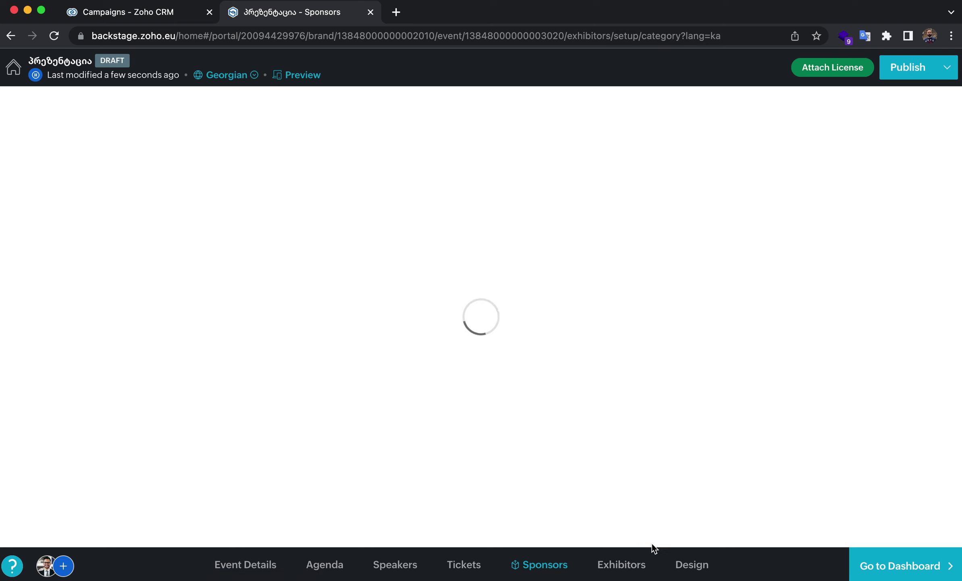
# Open the event's Design section and look through the sections of the website's home page.
pyautogui.click(692, 562)
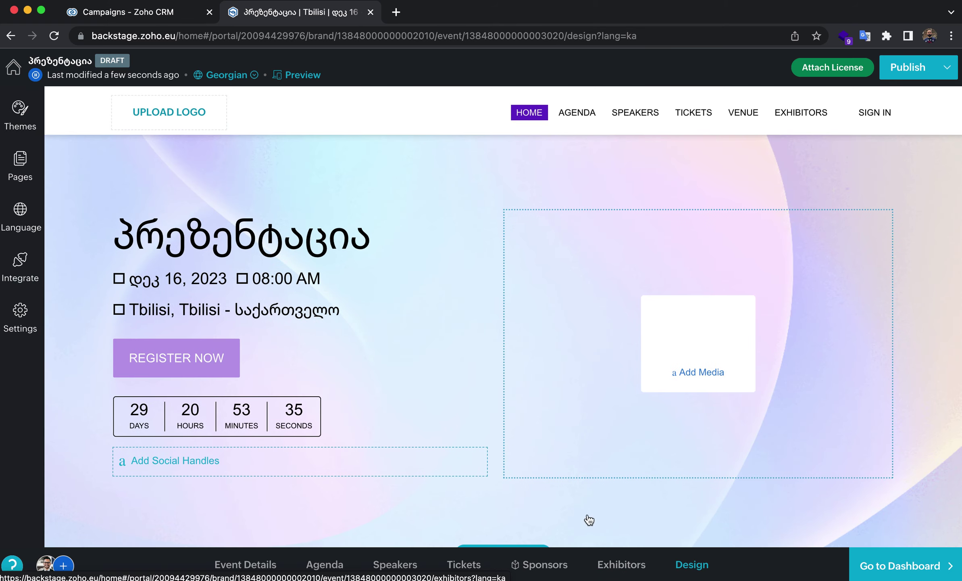
pyautogui.scroll(-5, 520, 311)
pyautogui.scroll(5, 520, 312)
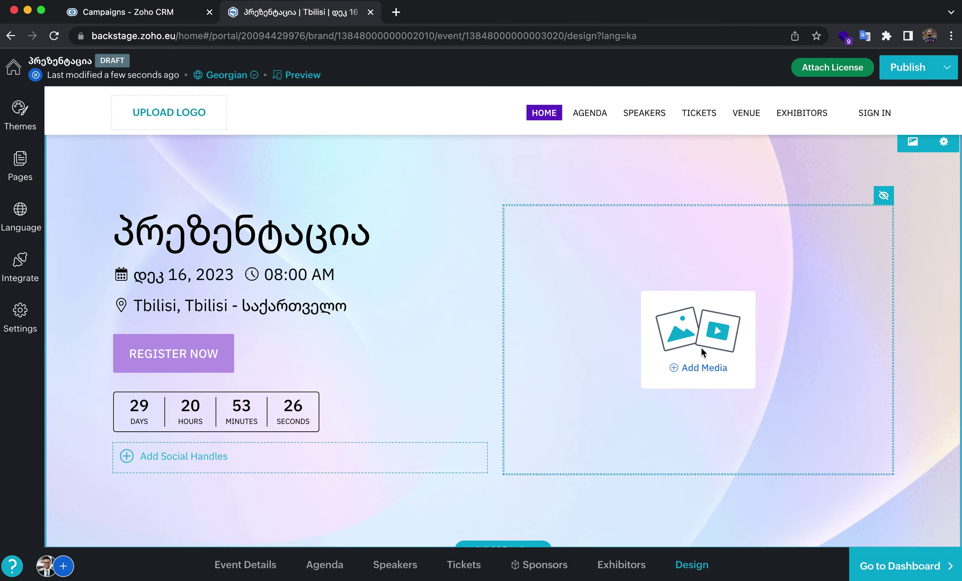
pyautogui.scroll(-15, 702, 350)
pyautogui.scroll(-20, 702, 352)
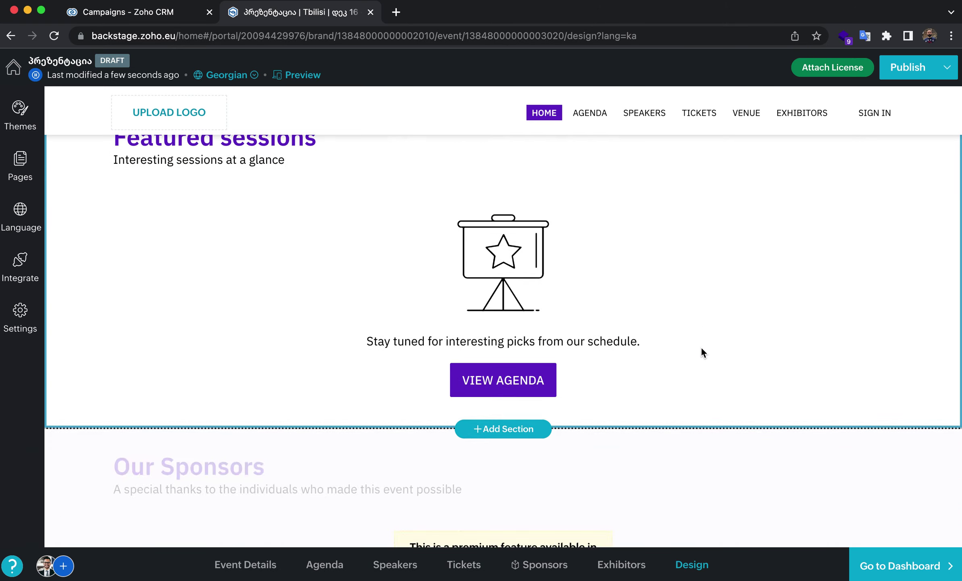
pyautogui.scroll(4, 701, 351)
pyautogui.scroll(20, 381, 276)
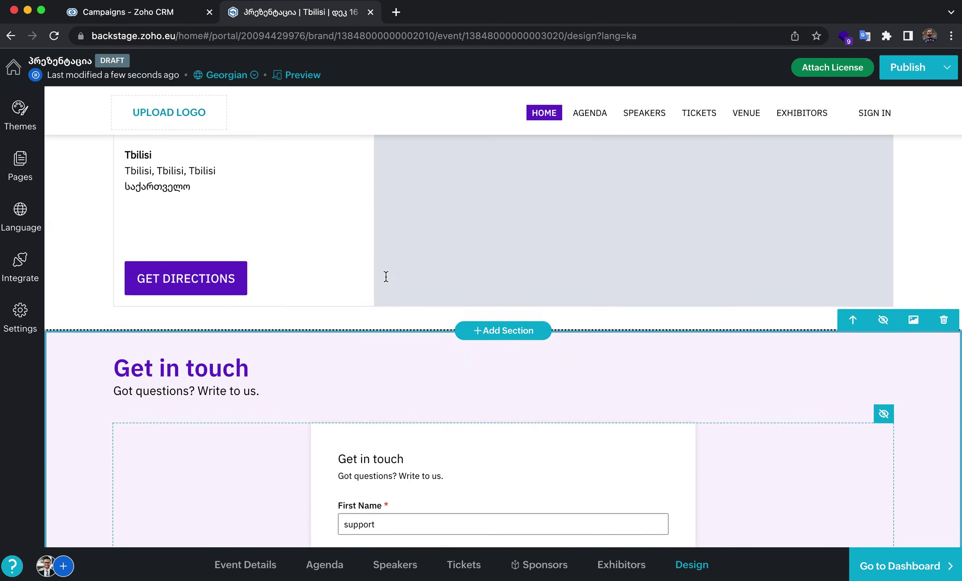
# View the Tickets page of the event website design, including the FREE ticket card.
pyautogui.click(715, 113)
pyautogui.click(717, 113)
pyautogui.scroll(-6, 653, 365)
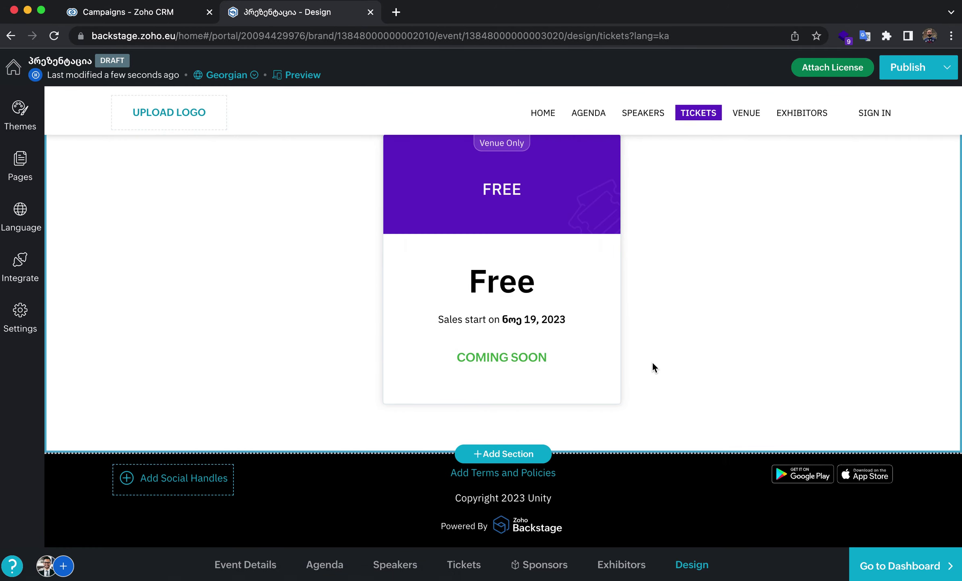
pyautogui.scroll(8, 624, 281)
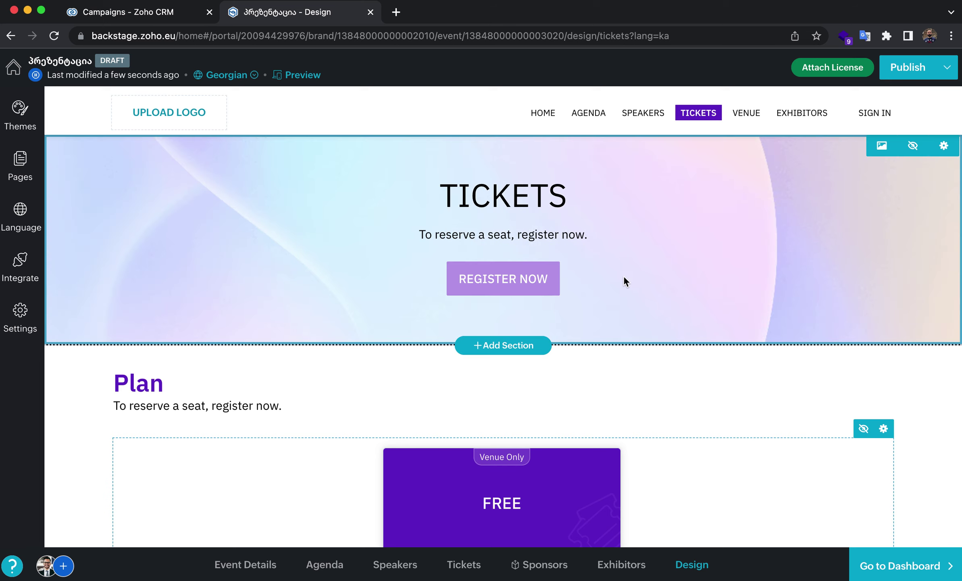
# Publish the event with "tesdemo" as the ending of its microsite URL.
pyautogui.moveTo(824, 573)
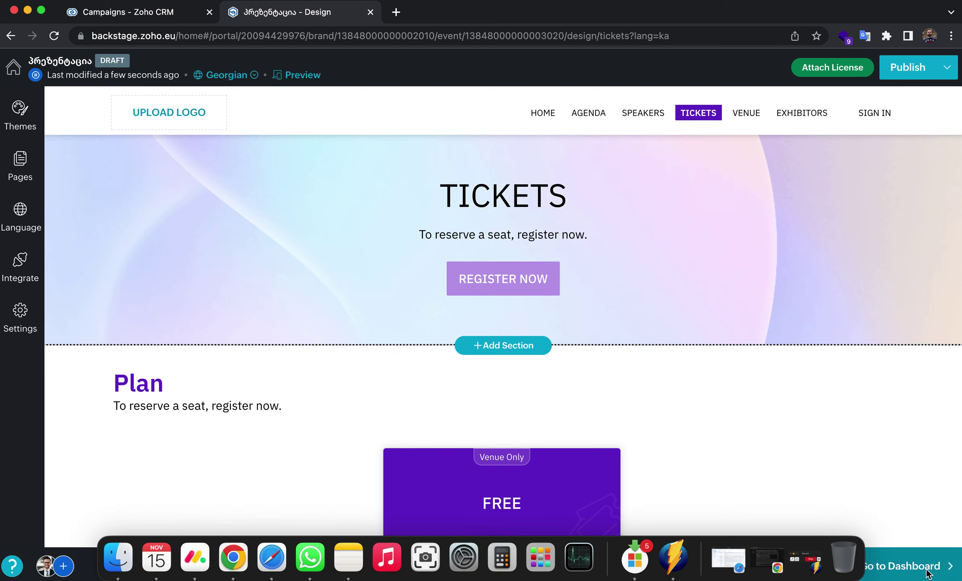
pyautogui.click(900, 77)
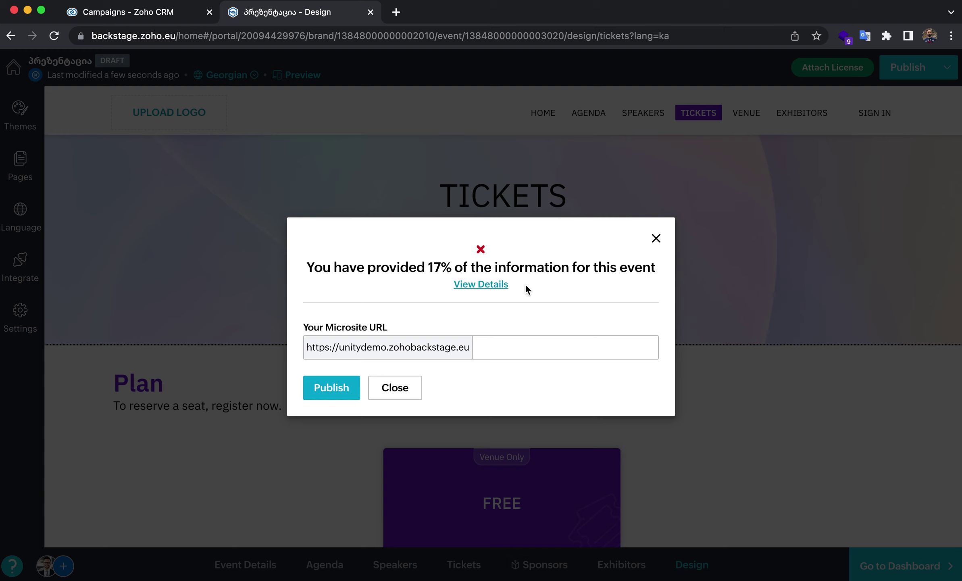
pyautogui.click(514, 356)
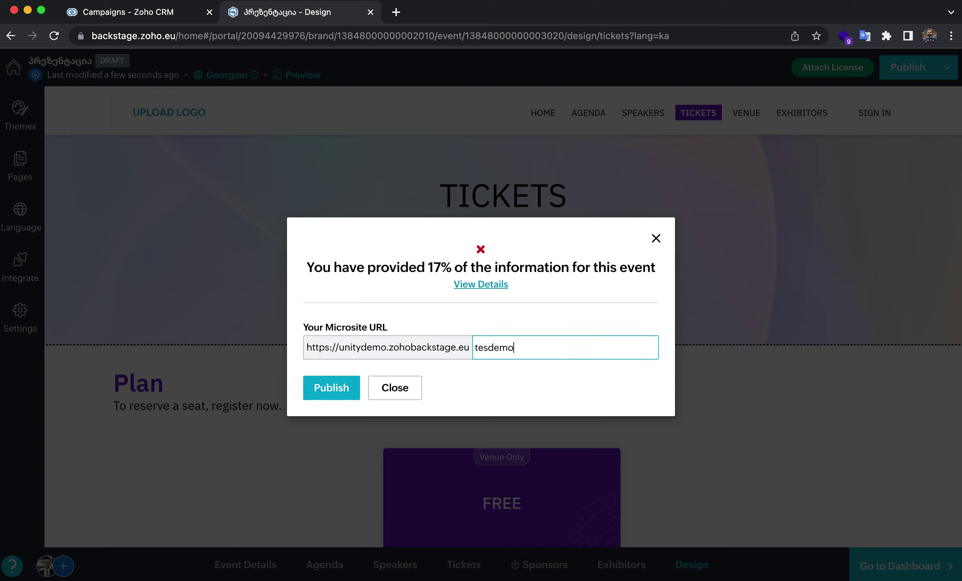
pyautogui.moveTo(397, 267); pyautogui.dragTo(498, 267)
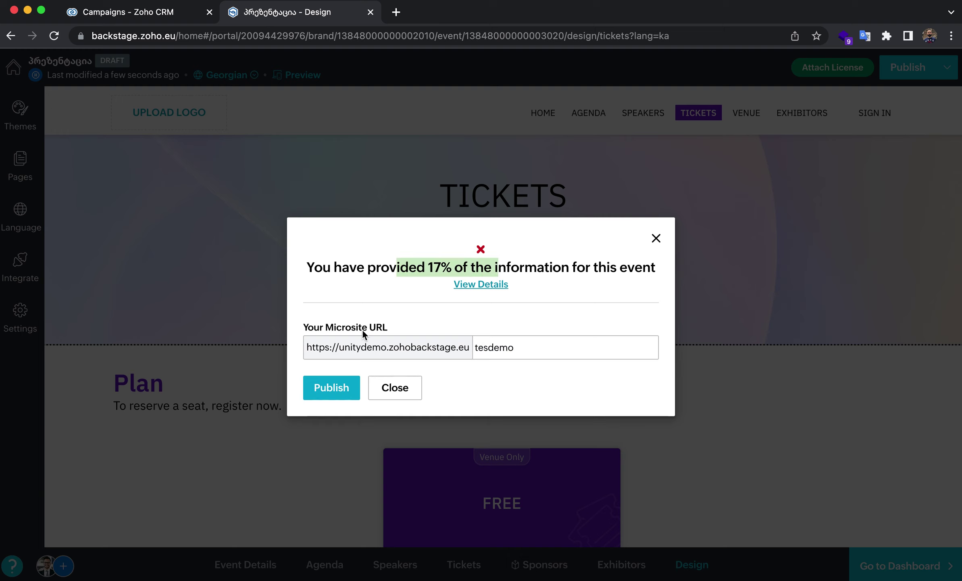
pyautogui.click(333, 389)
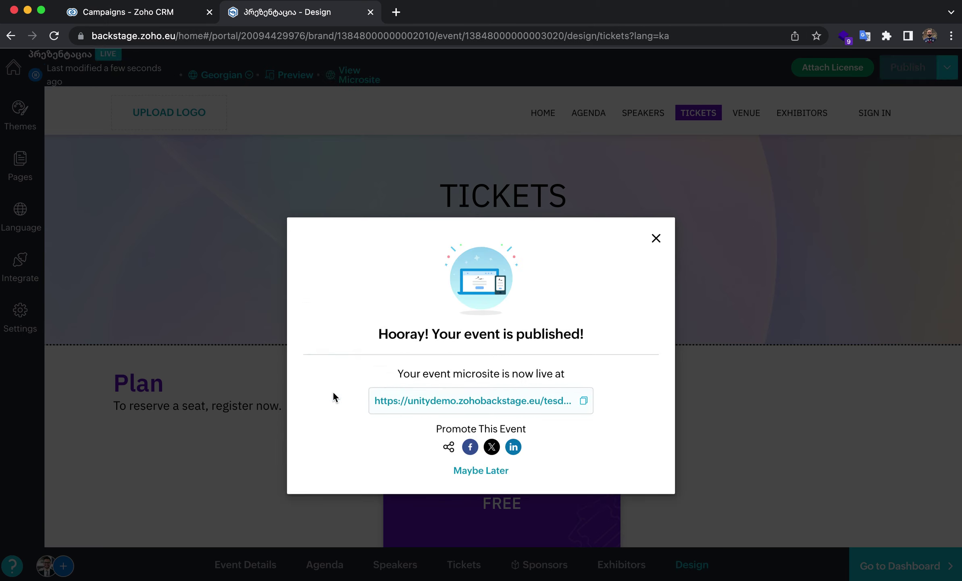
# Copy the published event's microsite URL and load it in a new browser tab.
pyautogui.click(584, 401)
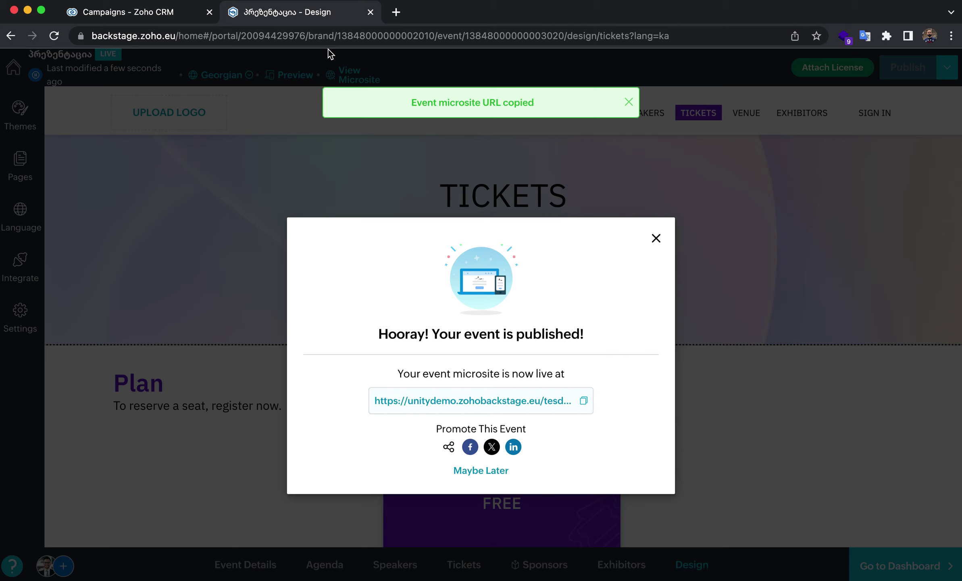
pyautogui.click(396, 16)
pyautogui.press('super+v')
pyautogui.press('Return')
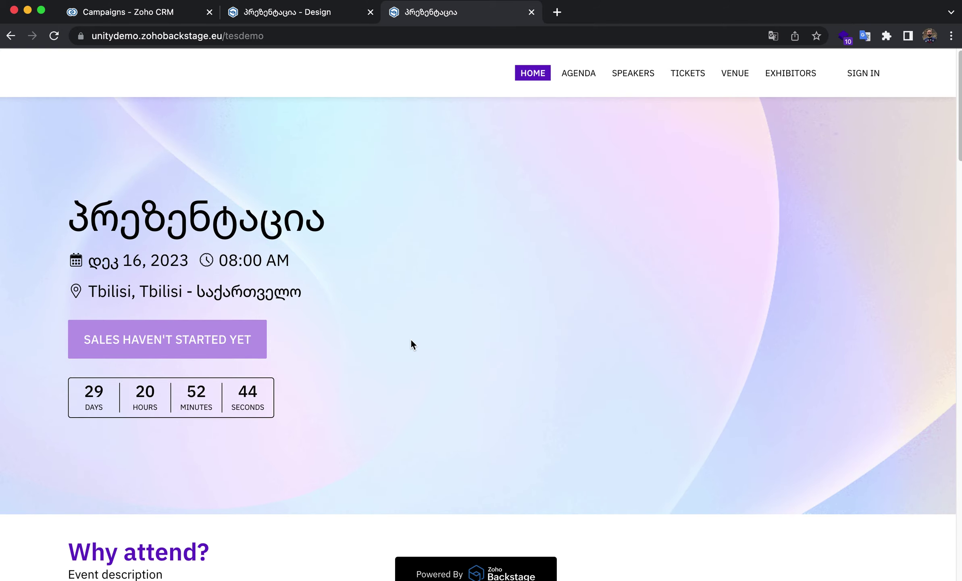
# Look through the live microsite's home page, including the speakers, venue and contact form sections.
pyautogui.scroll(-20, 411, 340)
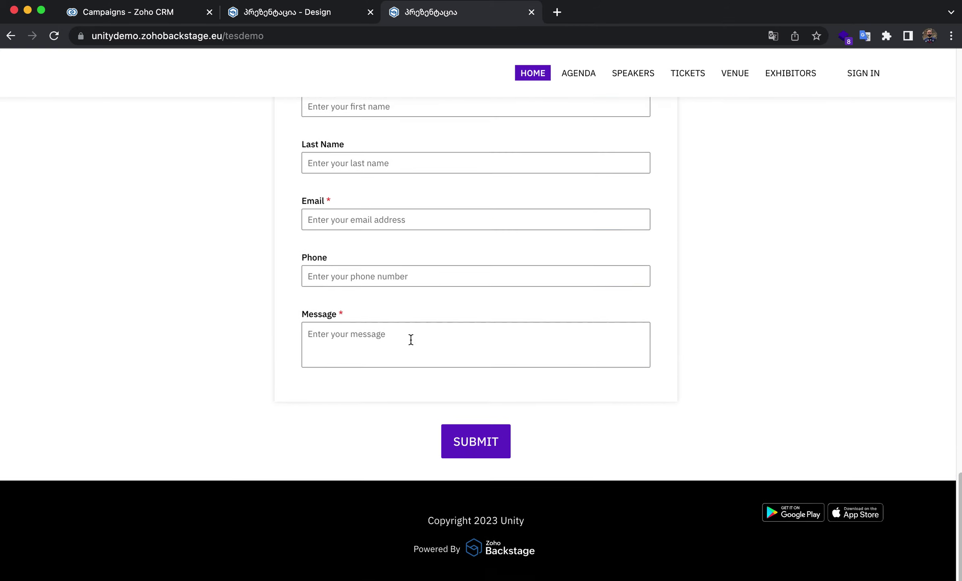
pyautogui.click(411, 338)
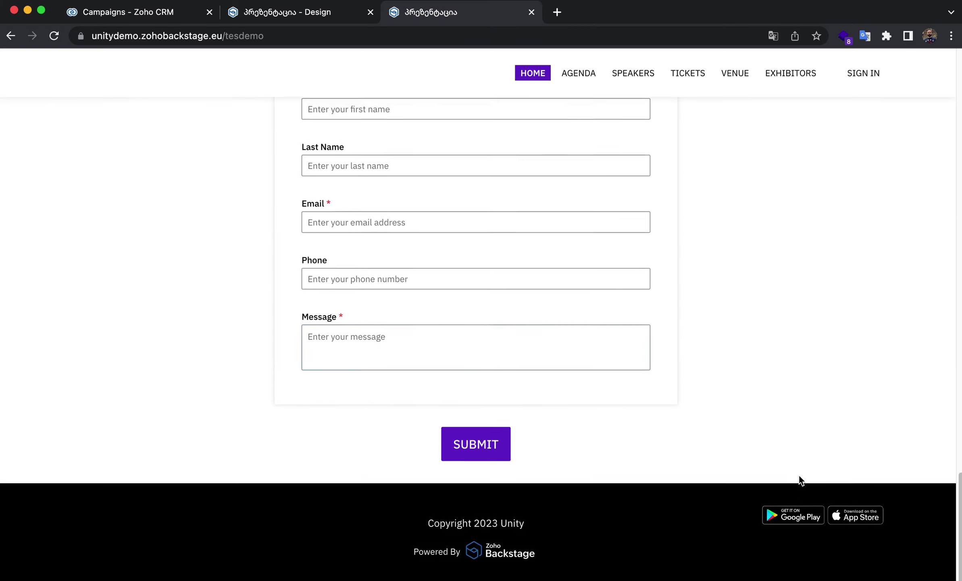
pyautogui.scroll(15, 847, 324)
pyautogui.scroll(-15, 847, 327)
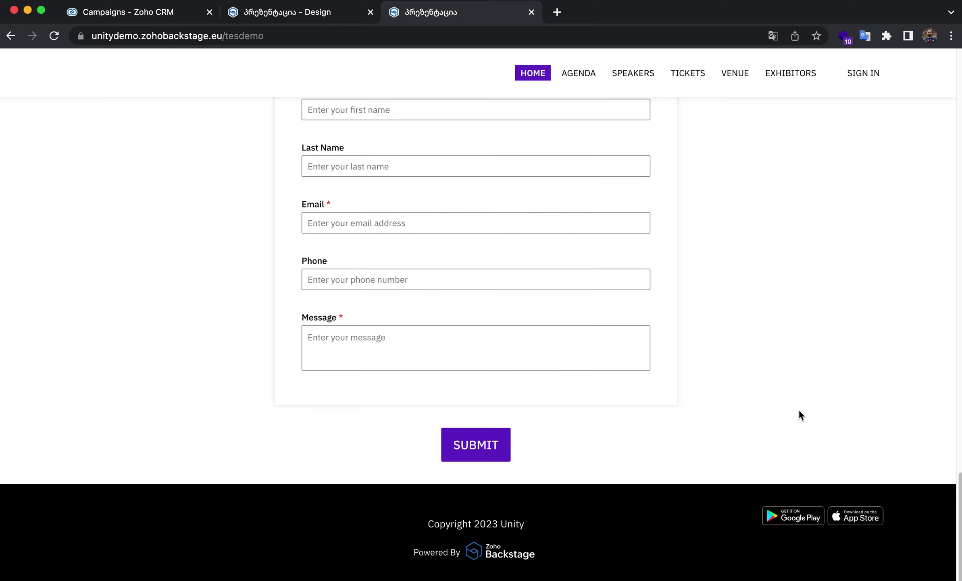
pyautogui.scroll(20, 800, 392)
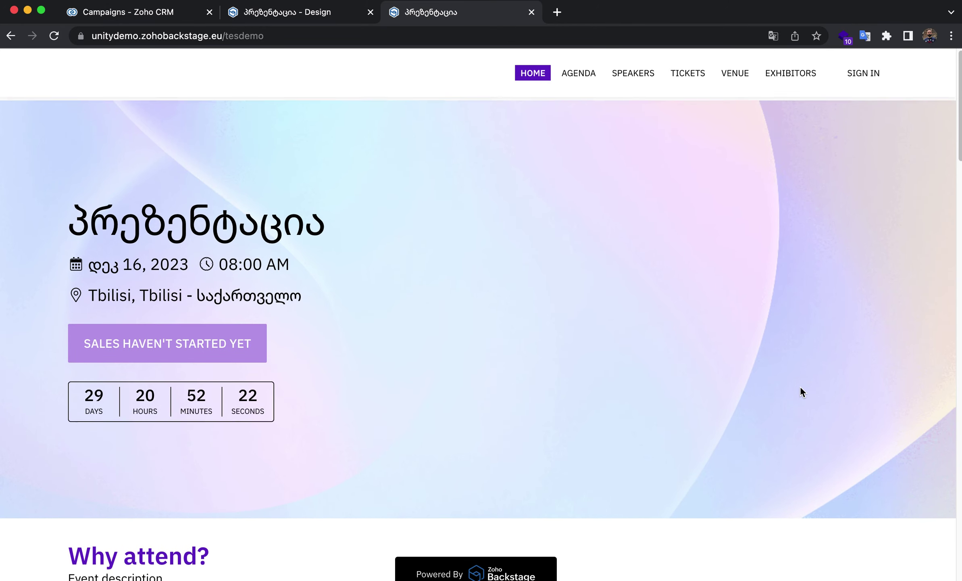
pyautogui.scroll(-15, 800, 391)
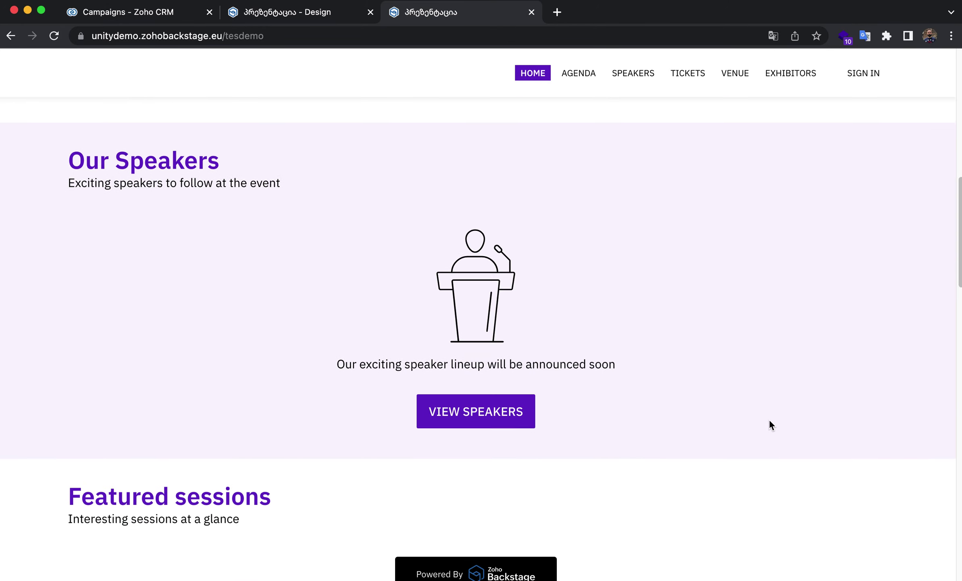
pyautogui.scroll(-6, 769, 419)
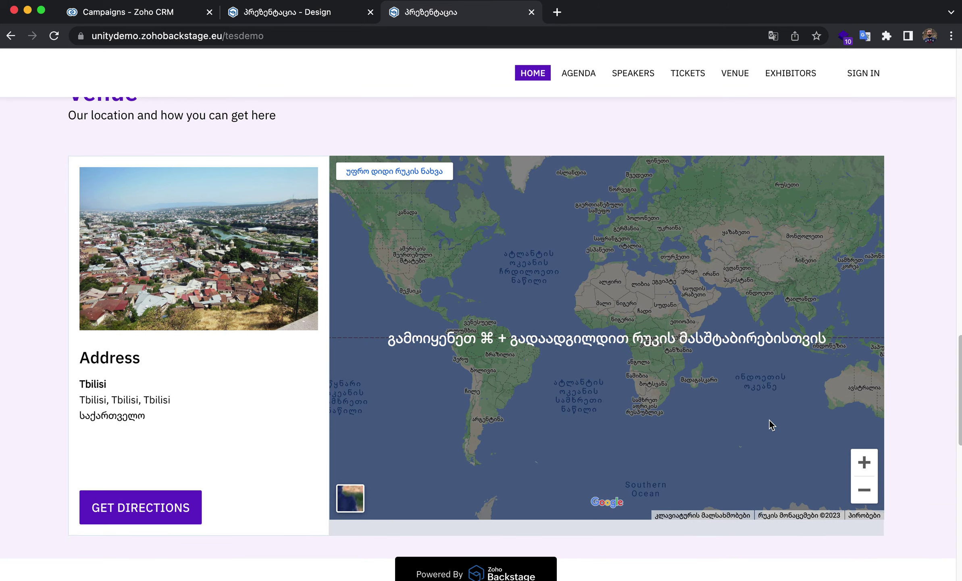
pyautogui.scroll(5, 677, 115)
# Return to the event editor, dismiss the publishing dialog, and view the event dashboard's overview and Conduct area.
pyautogui.click(327, 13)
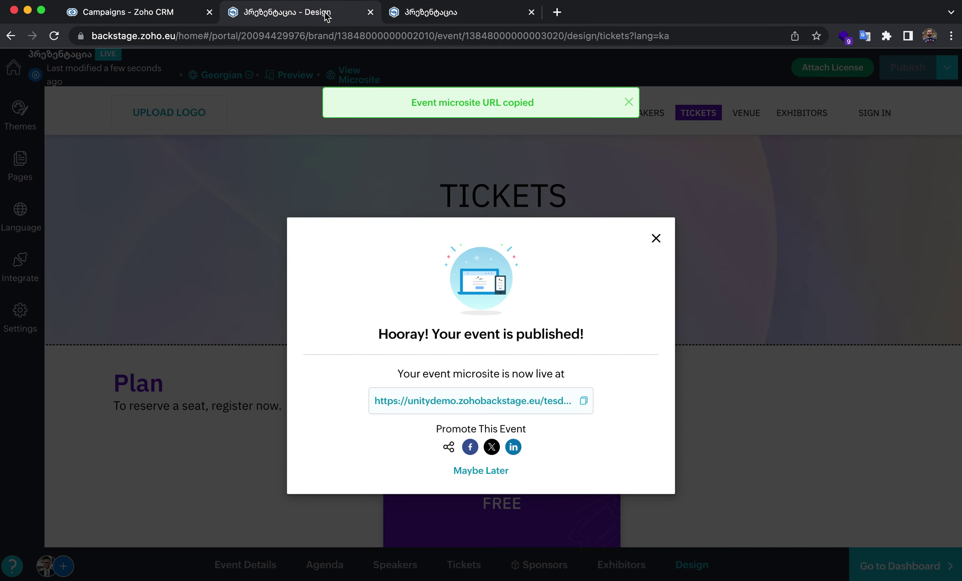
pyautogui.click(656, 238)
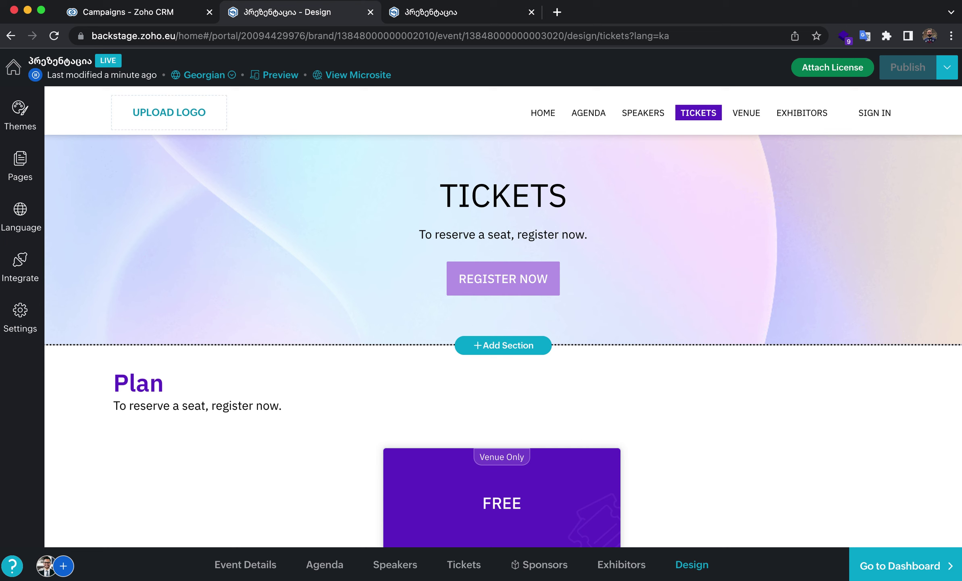
pyautogui.click(901, 565)
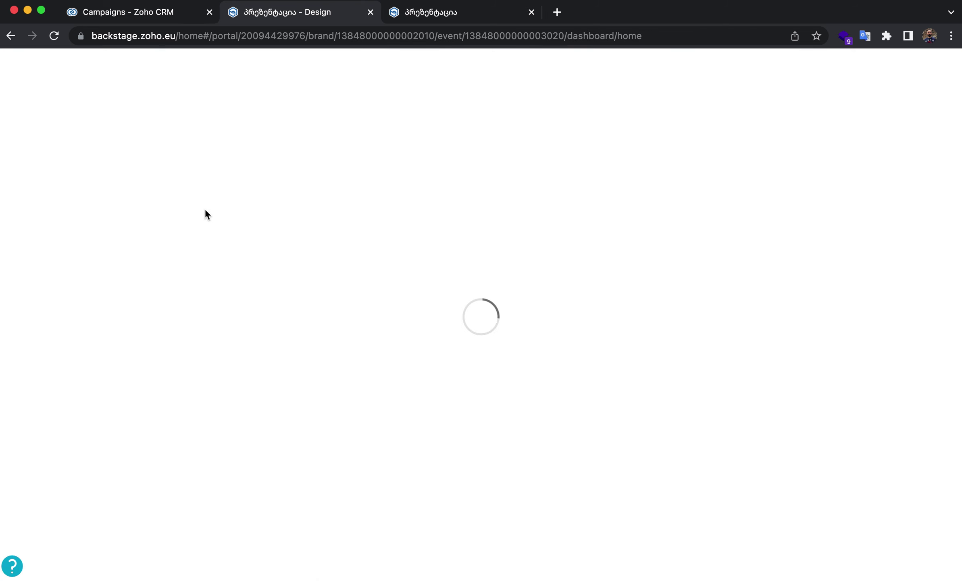
pyautogui.scroll(-3, 371, 428)
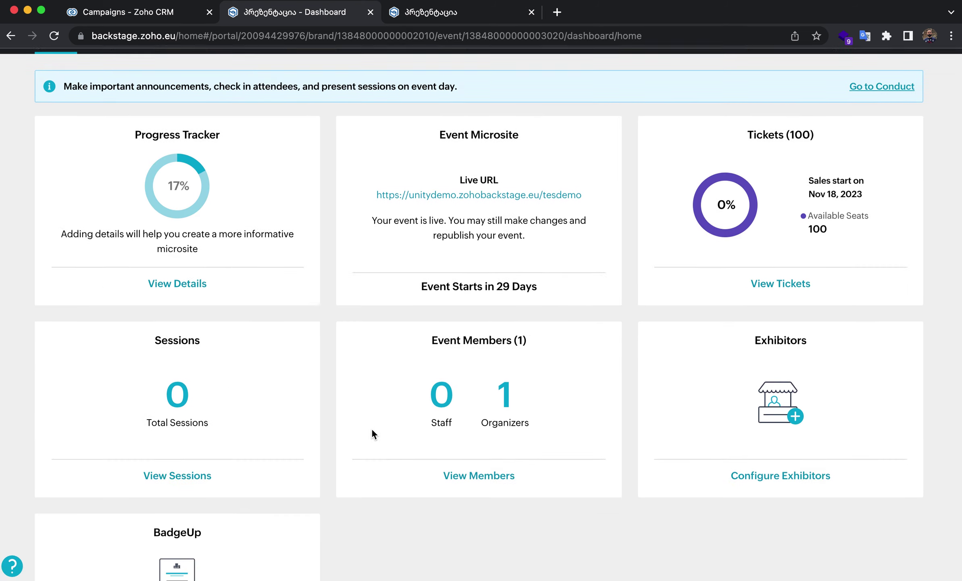
pyautogui.scroll(3, 372, 428)
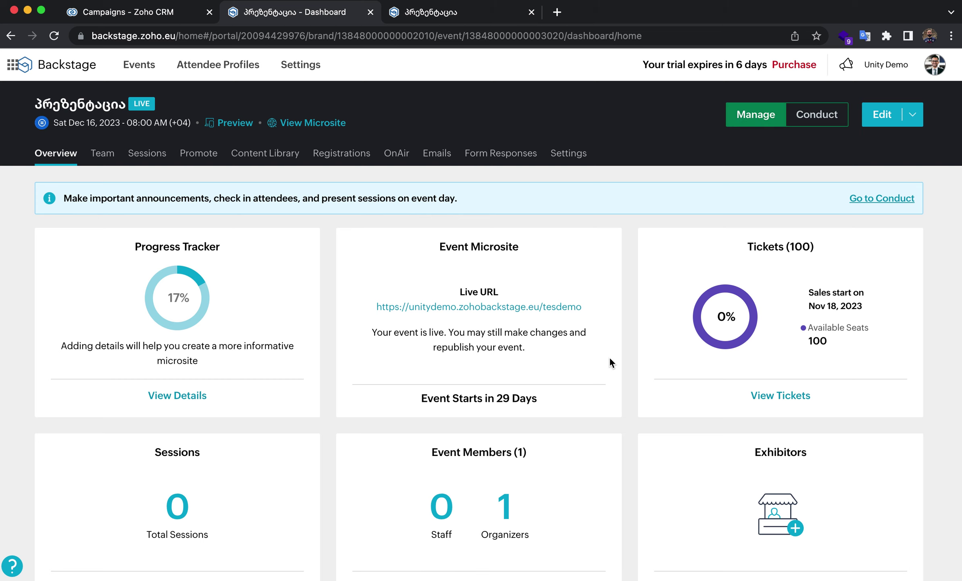
pyautogui.click(820, 120)
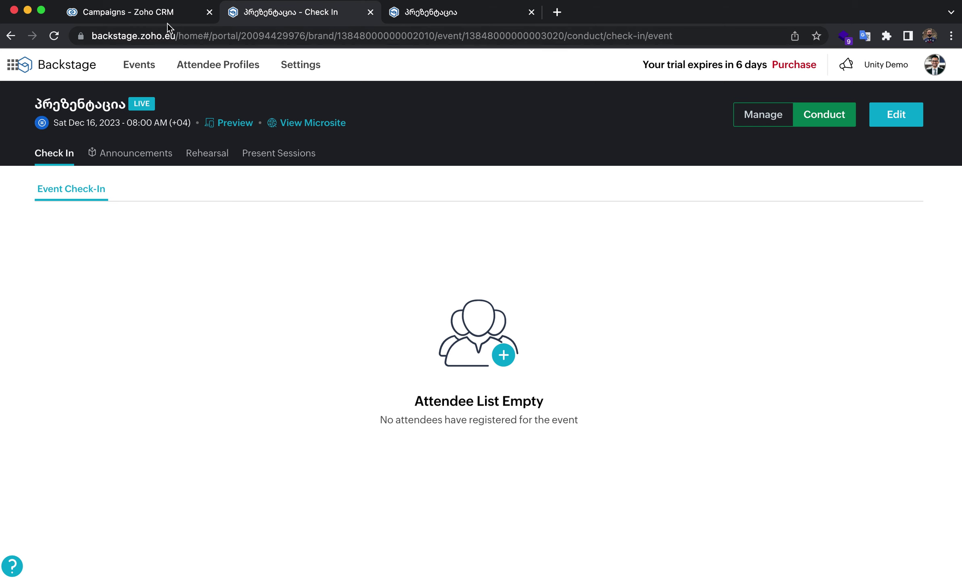
# Switch to Zoho CRM and refresh the Campaigns list to look for the published event.
pyautogui.click(193, 14)
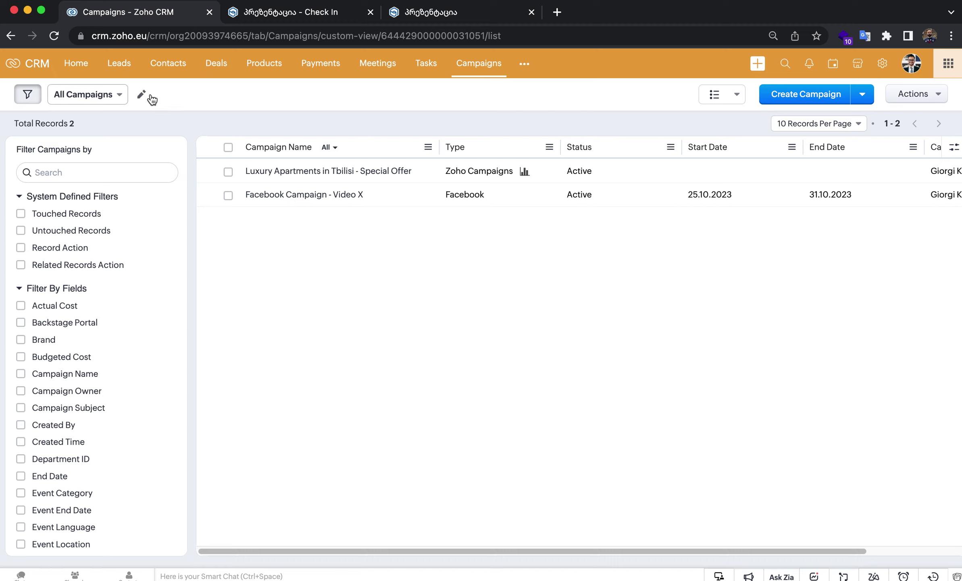
pyautogui.click(57, 37)
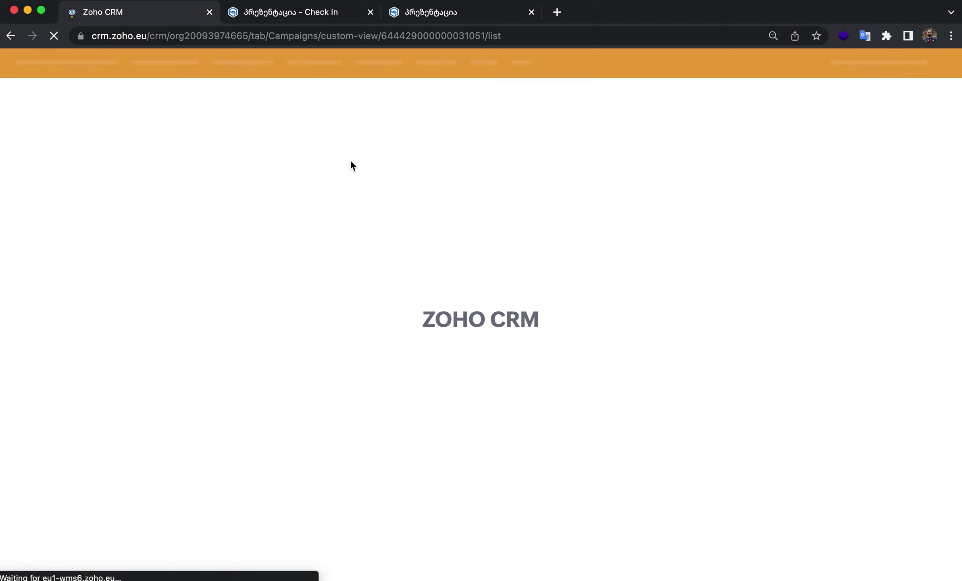
pyautogui.click(305, 14)
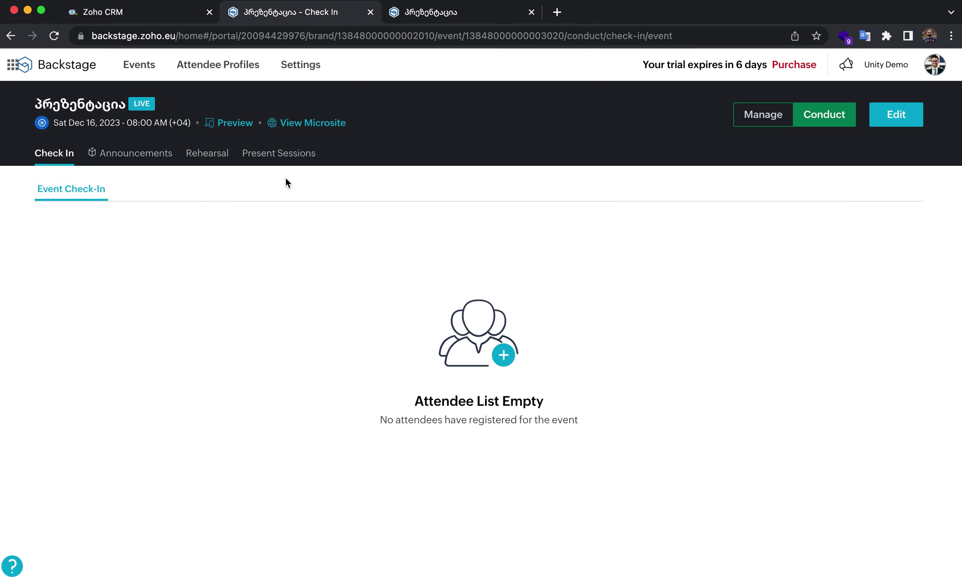
pyautogui.click(165, 13)
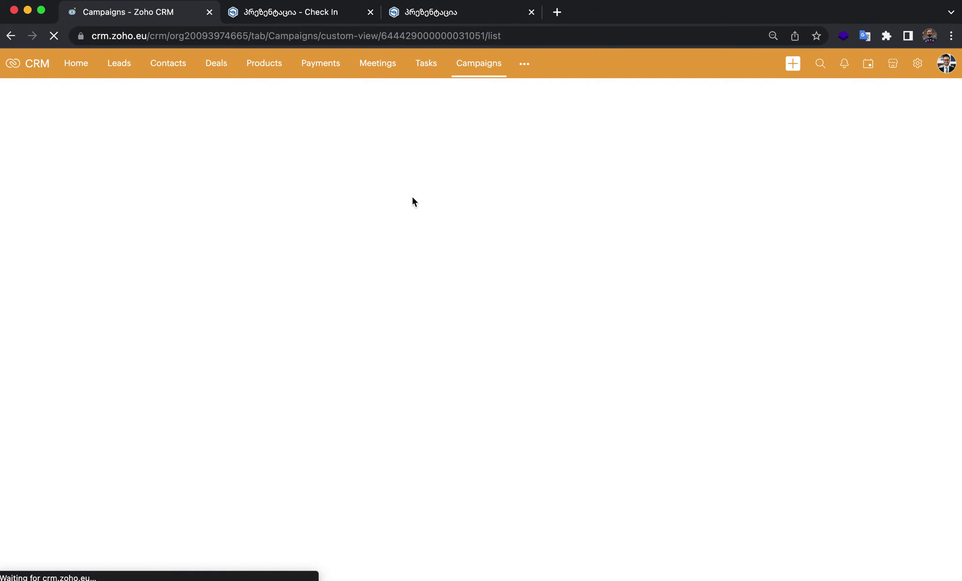
pyautogui.click(274, 17)
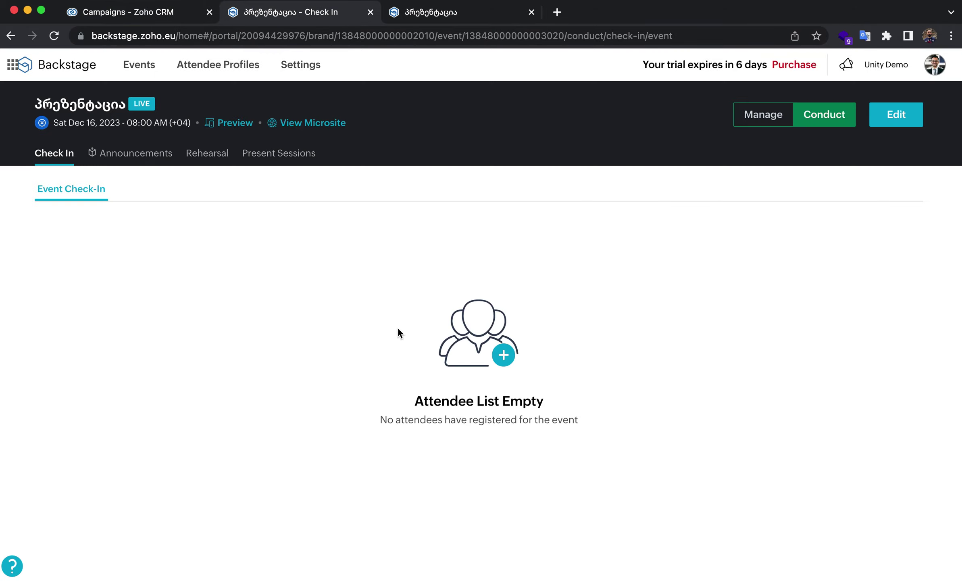
pyautogui.click(160, 15)
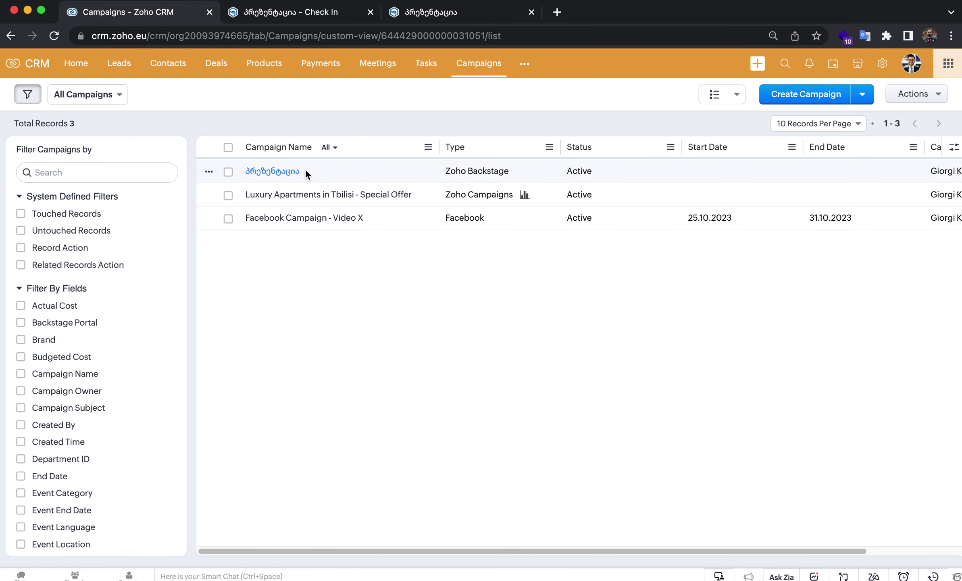
# Compare the campaign types in the list and view the details of the "Luxury Apartments in Tbilisi - Special Offer" campaign.
pyautogui.moveTo(444, 170); pyautogui.dragTo(507, 169)
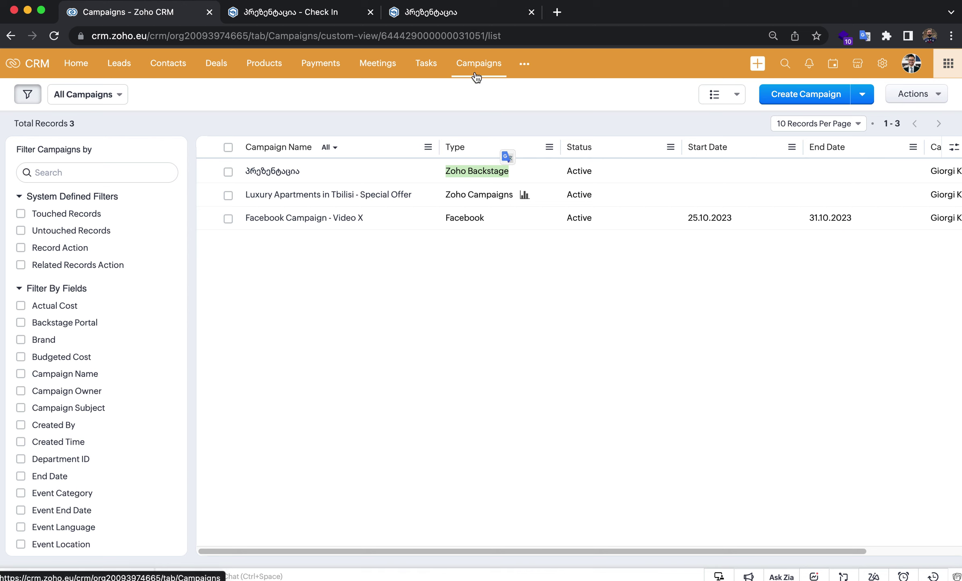
pyautogui.moveTo(446, 217); pyautogui.dragTo(479, 193)
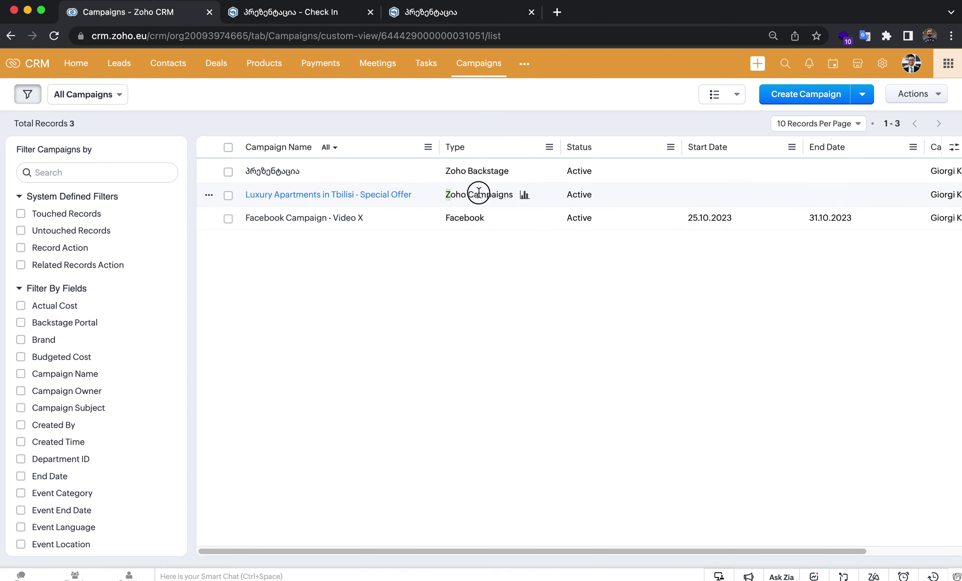
pyautogui.click(524, 195)
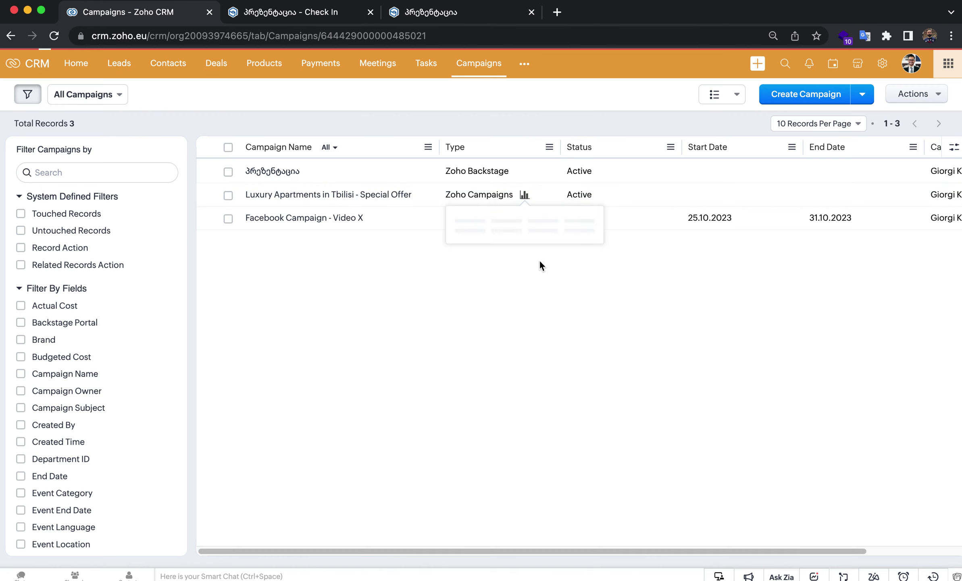
pyautogui.scroll(-6, 348, 381)
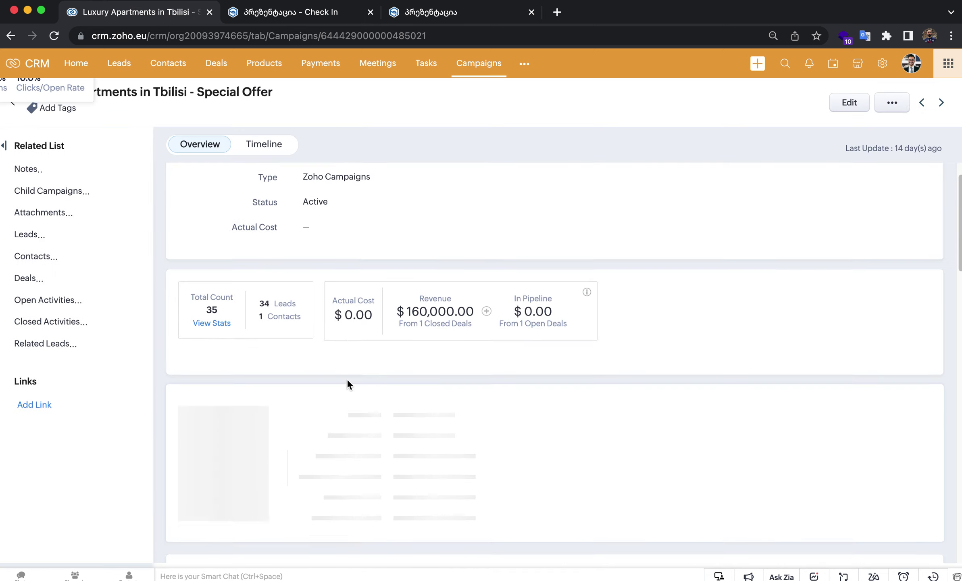
# Review the "Luxury Apartments in Tbilisi - Special Offer" campaign's statistics, details and related records, and return to the Campaigns list.
pyautogui.scroll(2, 347, 384)
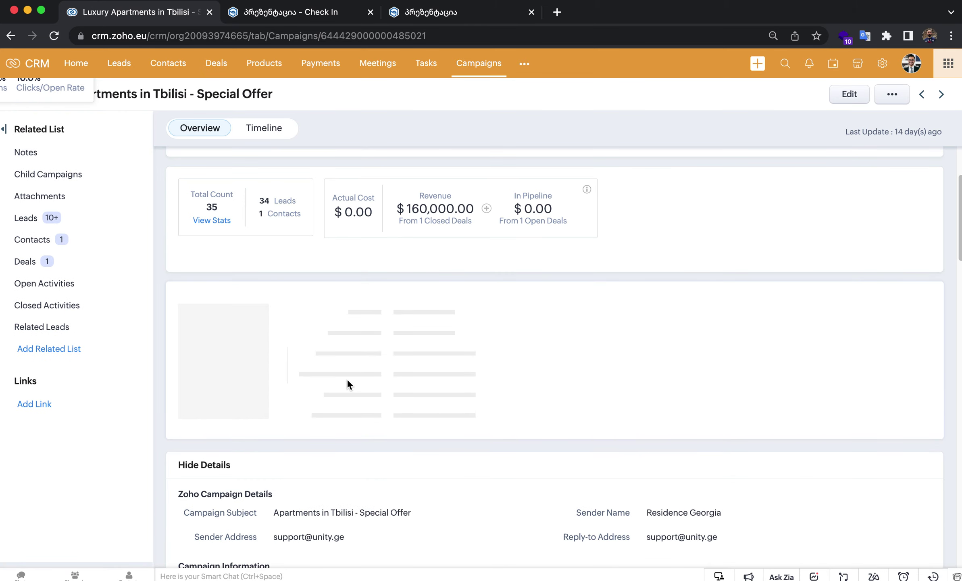
pyautogui.scroll(-15, 603, 253)
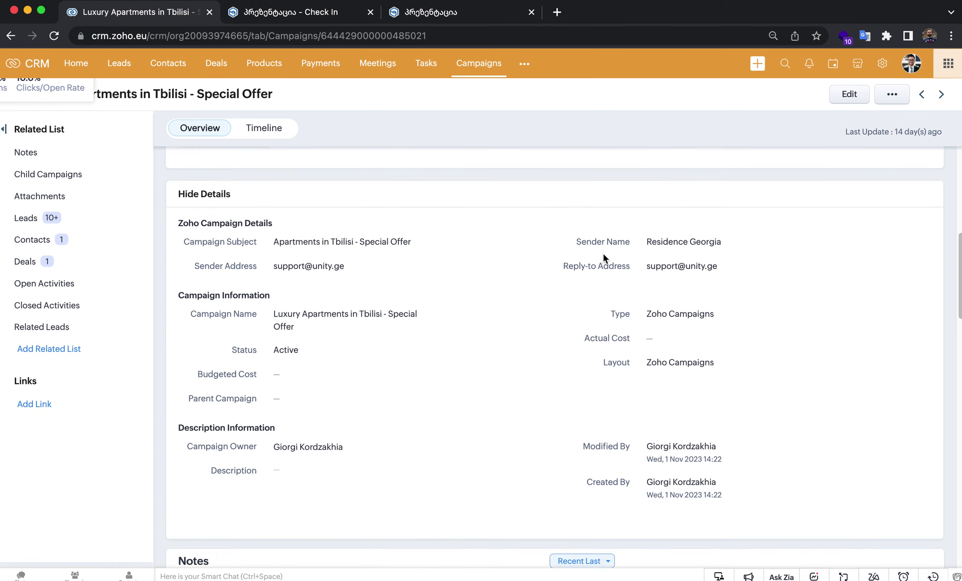
pyautogui.scroll(-1, 602, 254)
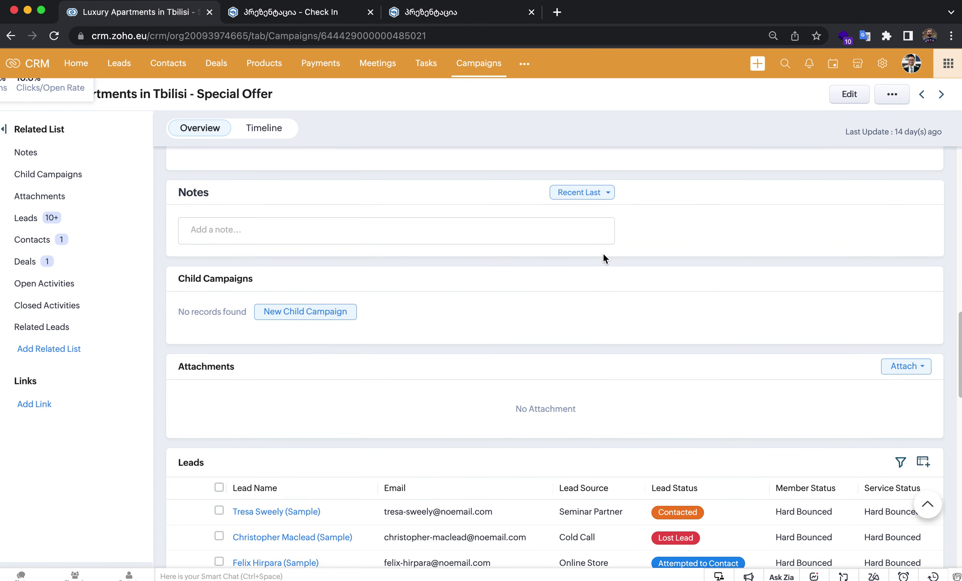
pyautogui.scroll(4, 602, 252)
pyautogui.scroll(10, 602, 252)
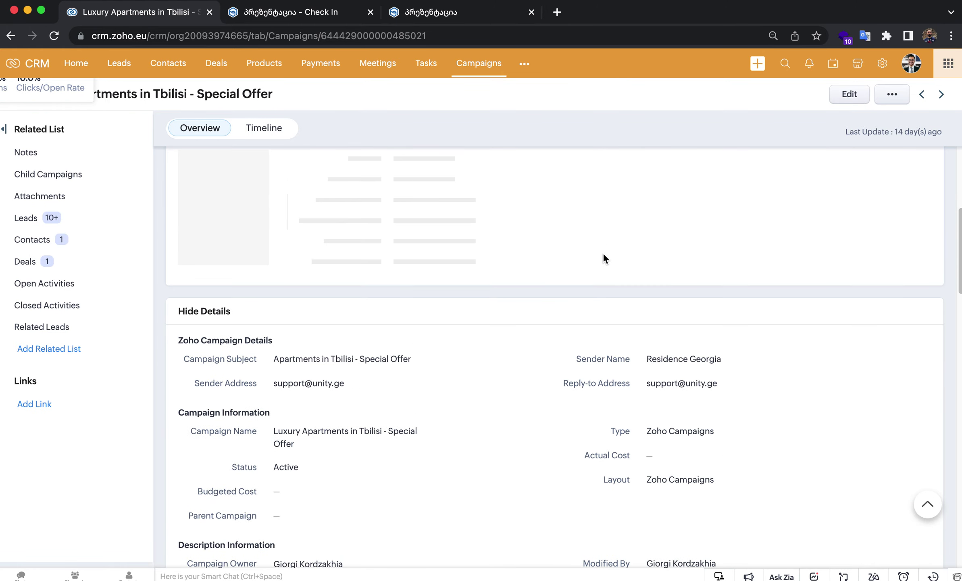
pyautogui.click(486, 71)
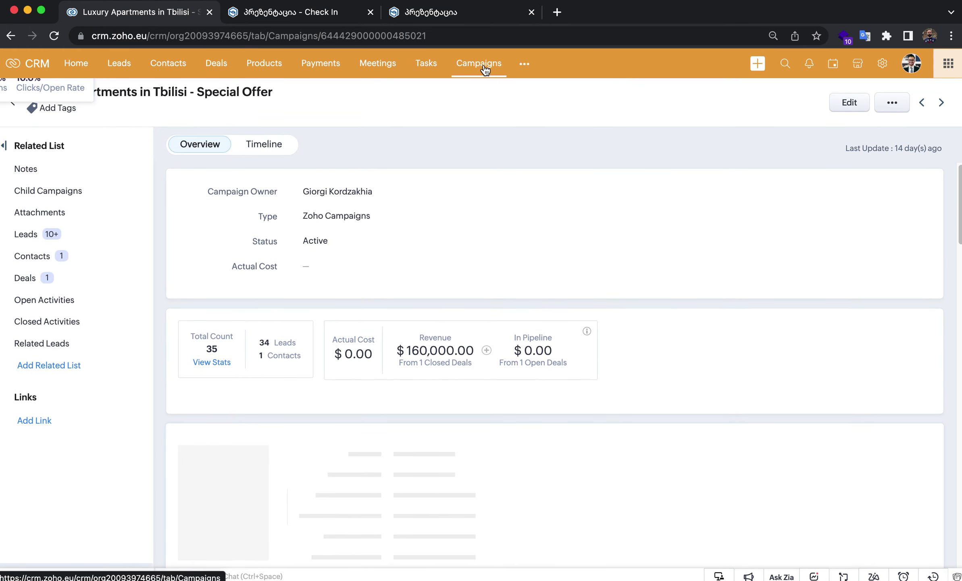
# Glance at the event microsite, return to Zoho CRM, and view the "პრეზენტაცია" campaign's Backstage details and its related leads and contacts.
pyautogui.click(442, 14)
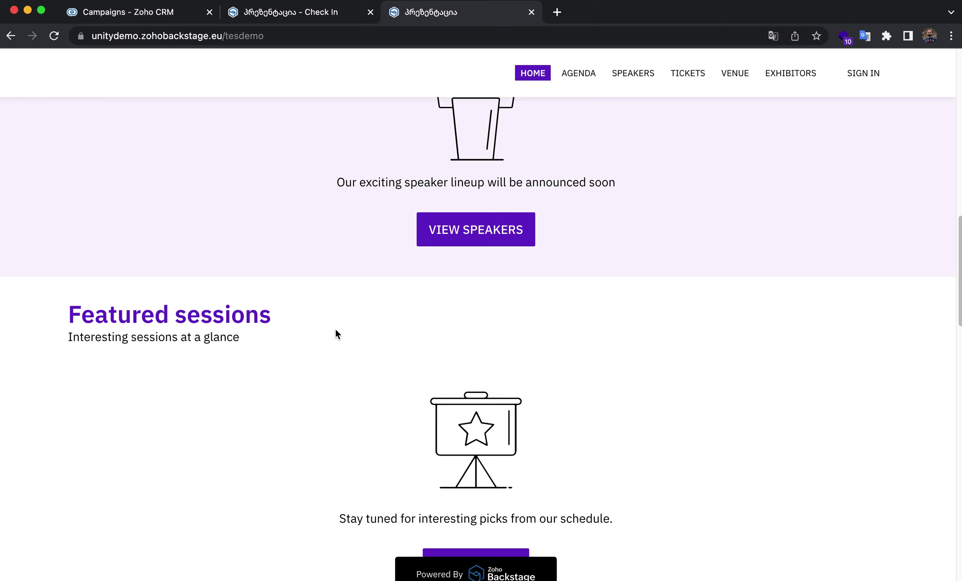
pyautogui.click(139, 12)
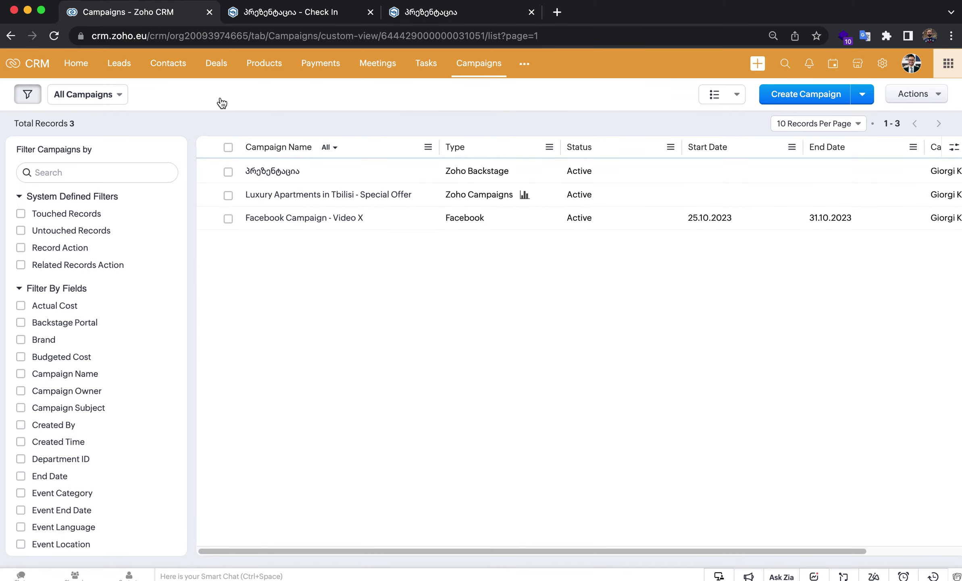
pyautogui.click(285, 173)
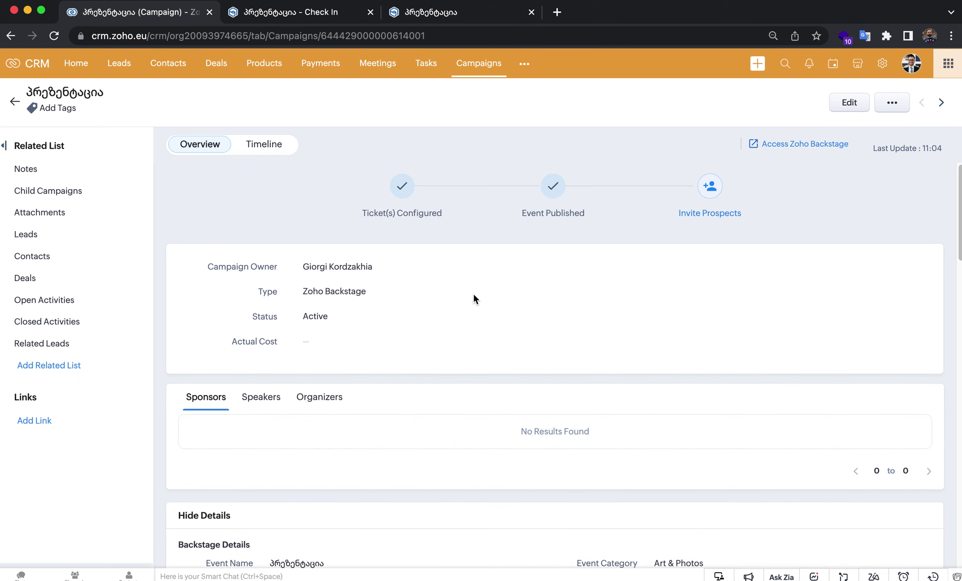
pyautogui.scroll(-8, 572, 454)
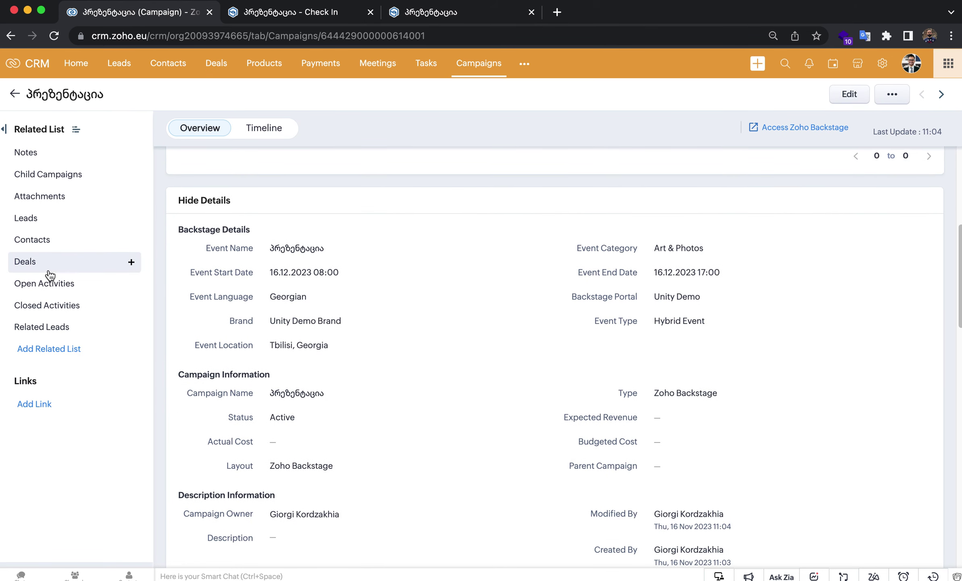
pyautogui.click(42, 218)
pyautogui.click(36, 241)
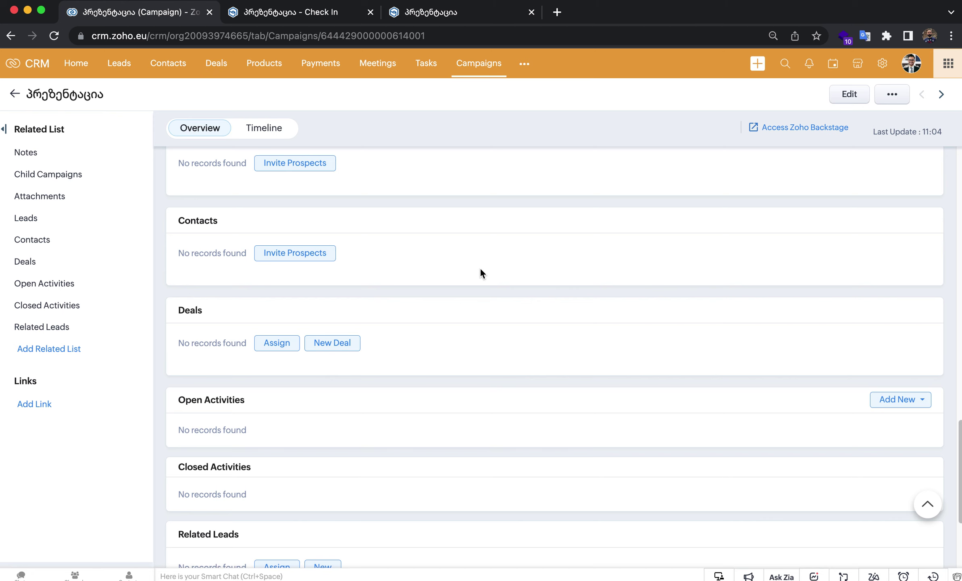
# Compare the event's check-in attendee list in Zoho Backstage with the campaign's leads and contacts in Zoho CRM, ending in Backstage.
pyautogui.click(328, 11)
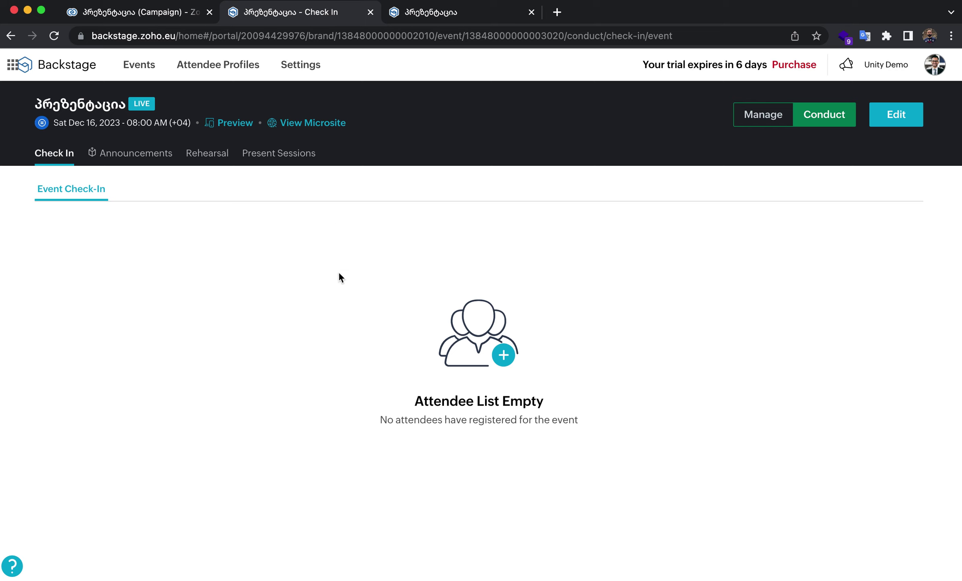
pyautogui.click(182, 16)
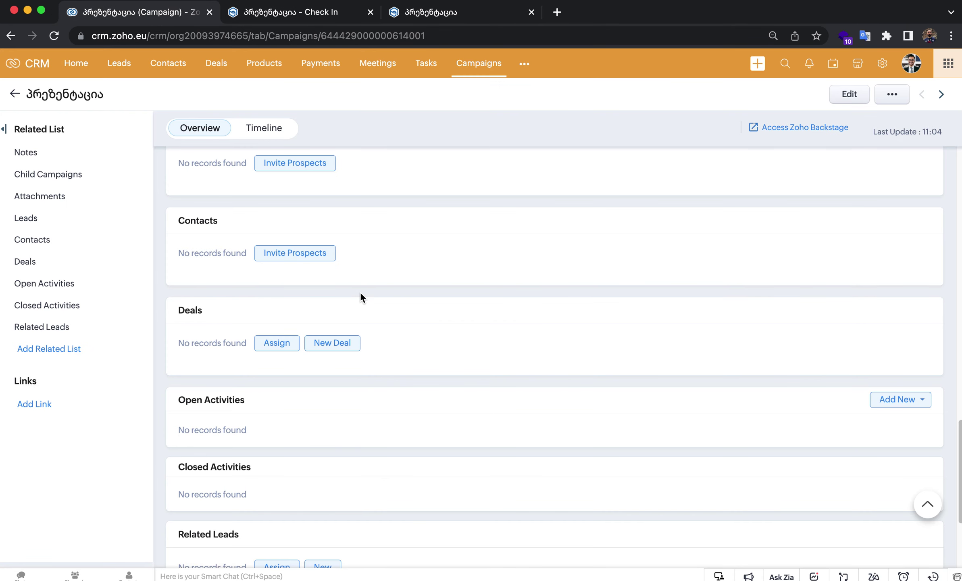
pyautogui.click(300, 16)
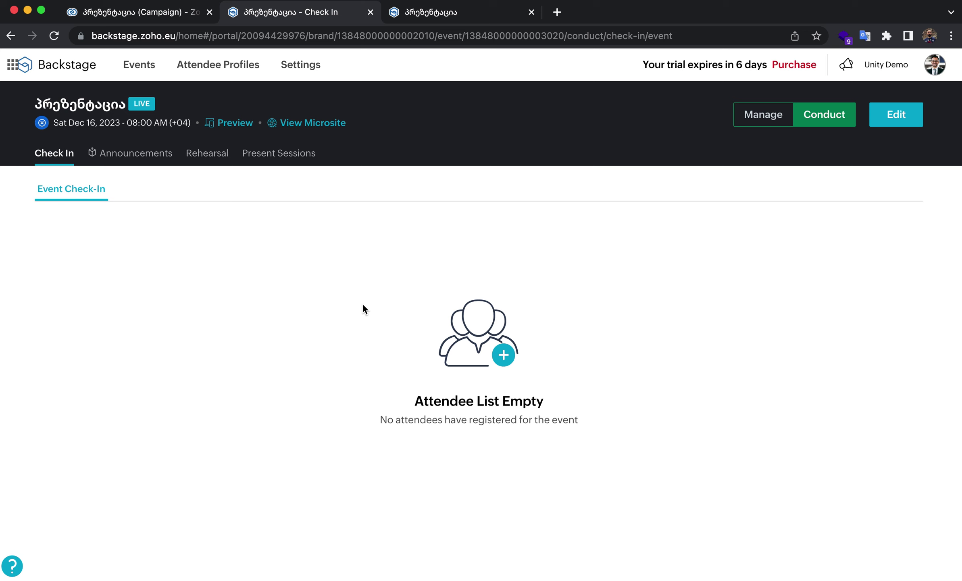
pyautogui.click(172, 16)
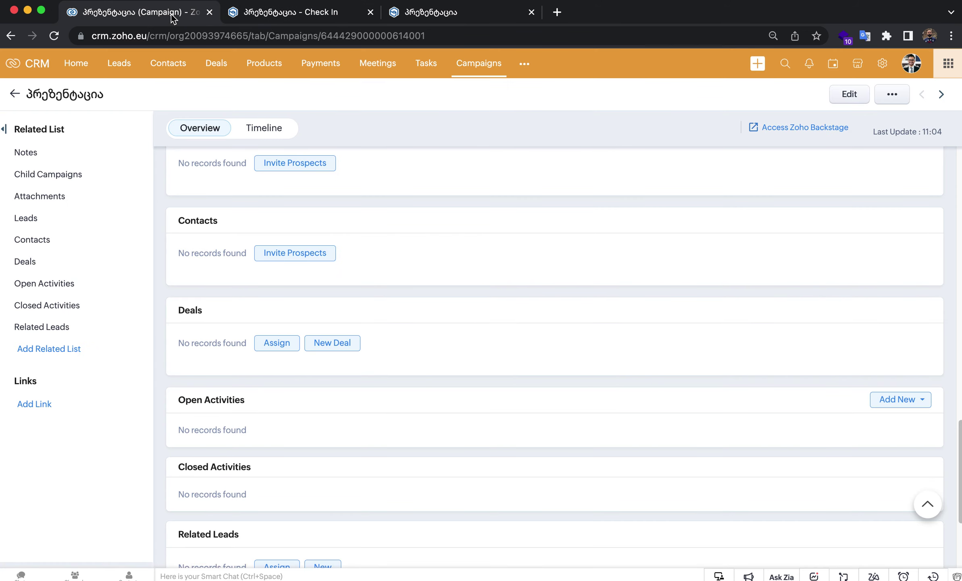
pyautogui.click(296, 14)
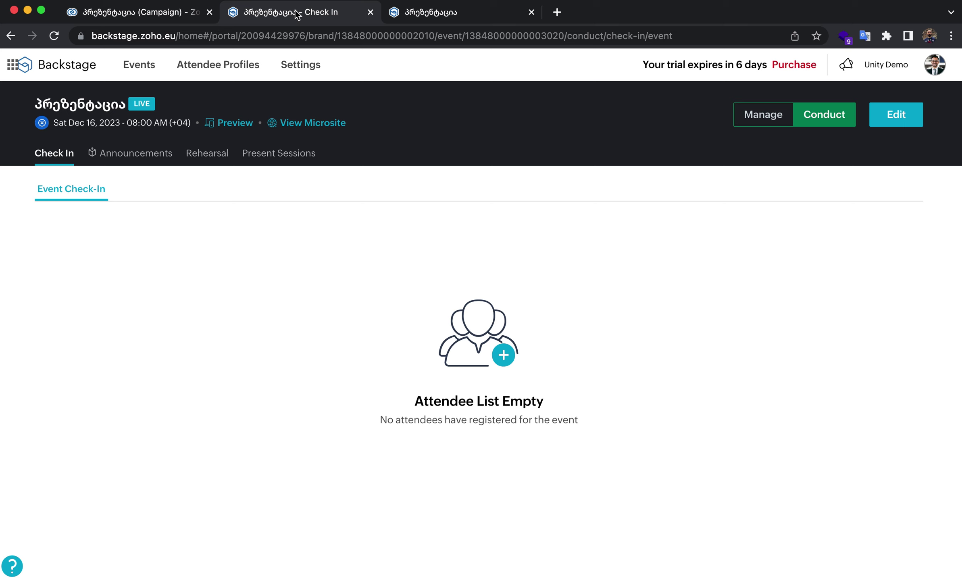
pyautogui.click(146, 9)
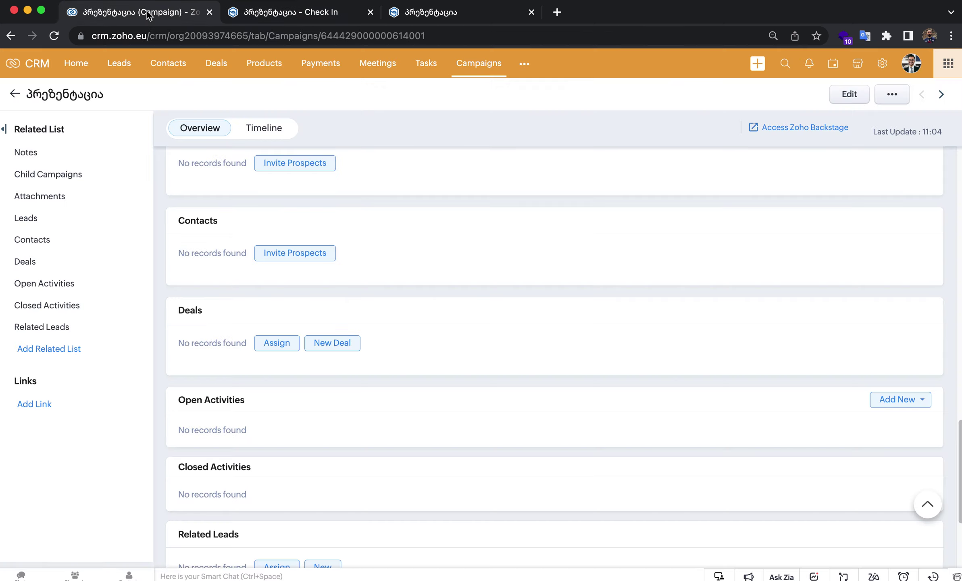
pyautogui.click(257, 14)
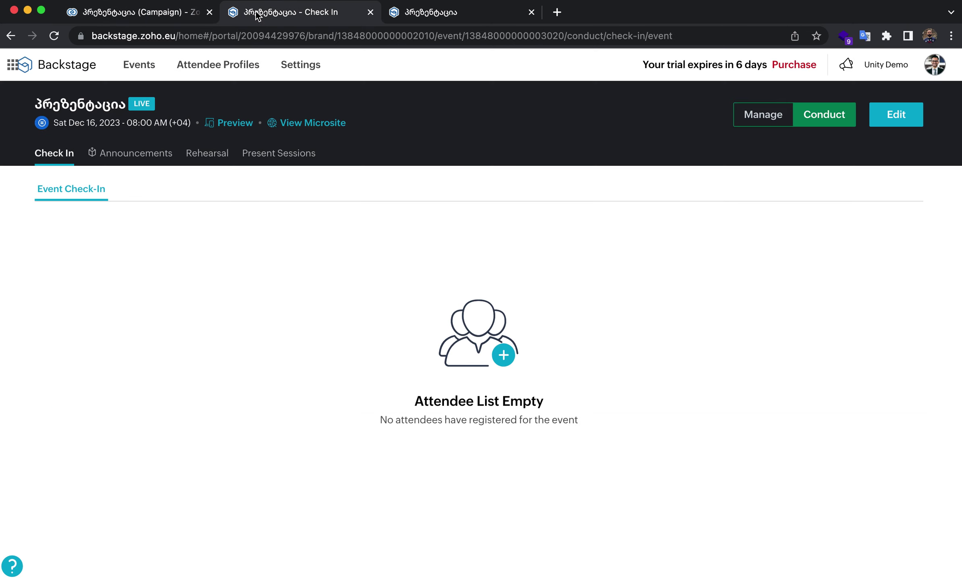